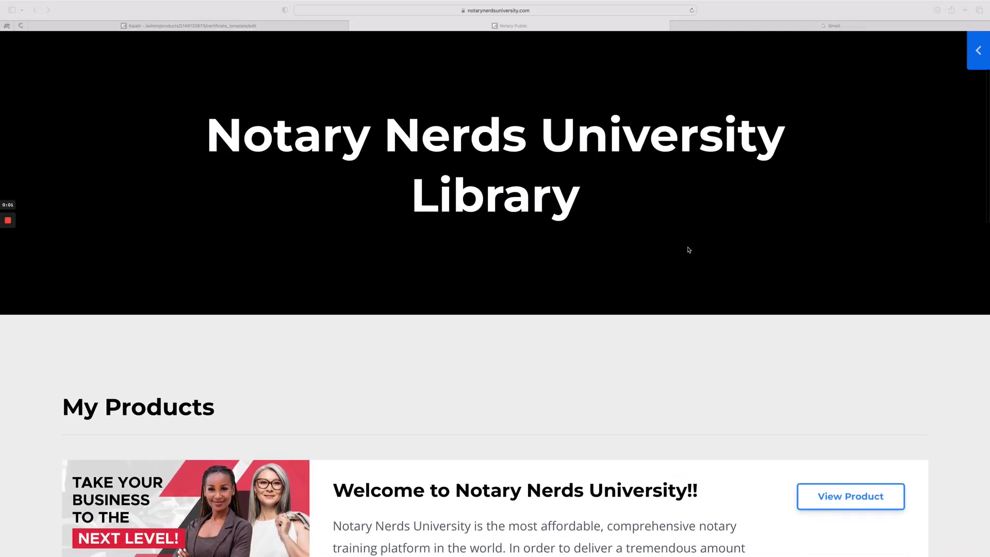
Browse the Notary Nerds University library and open the Spring Cleaning Sale product.
scroll(687, 250, down, 6)
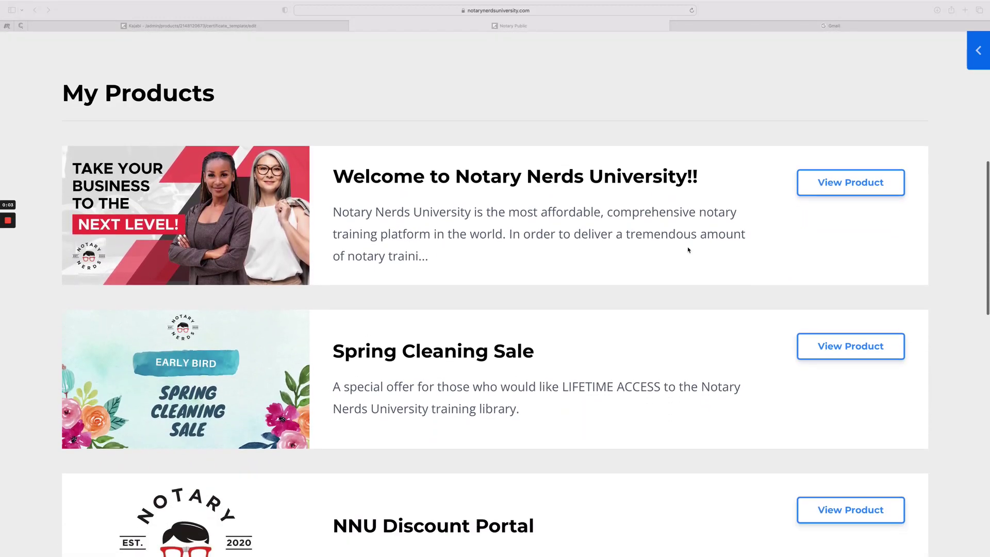
scroll(688, 250, down, 2)
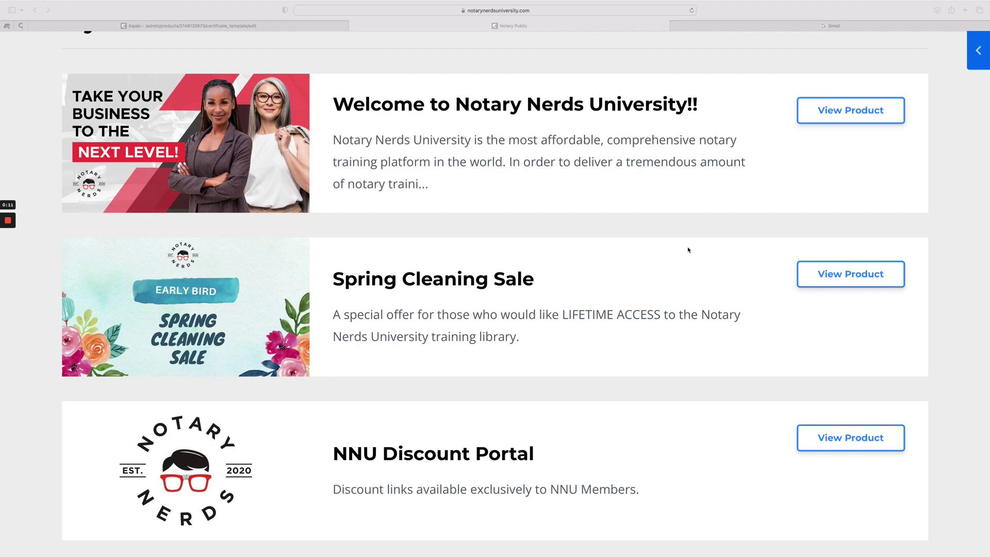
scroll(688, 250, up, 13)
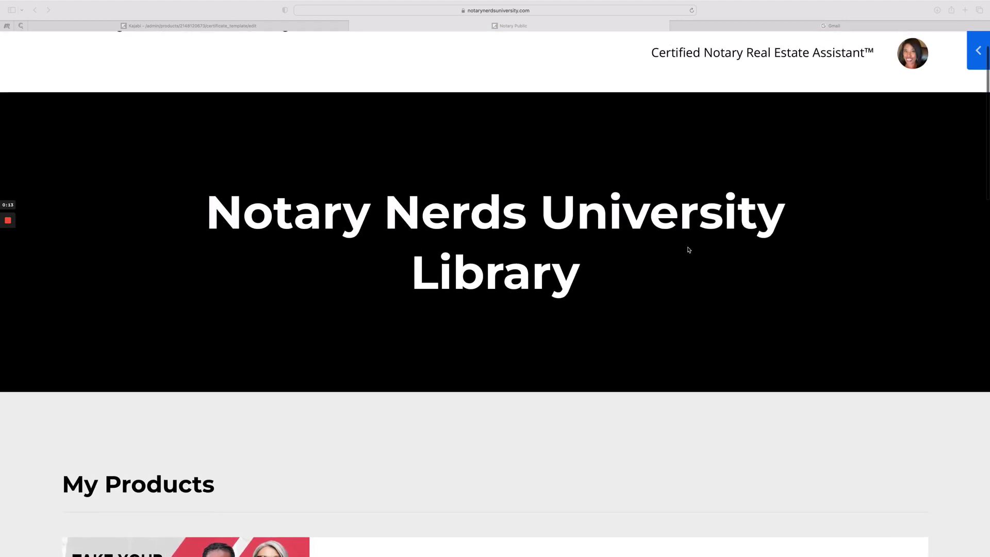
scroll(688, 250, down, 13)
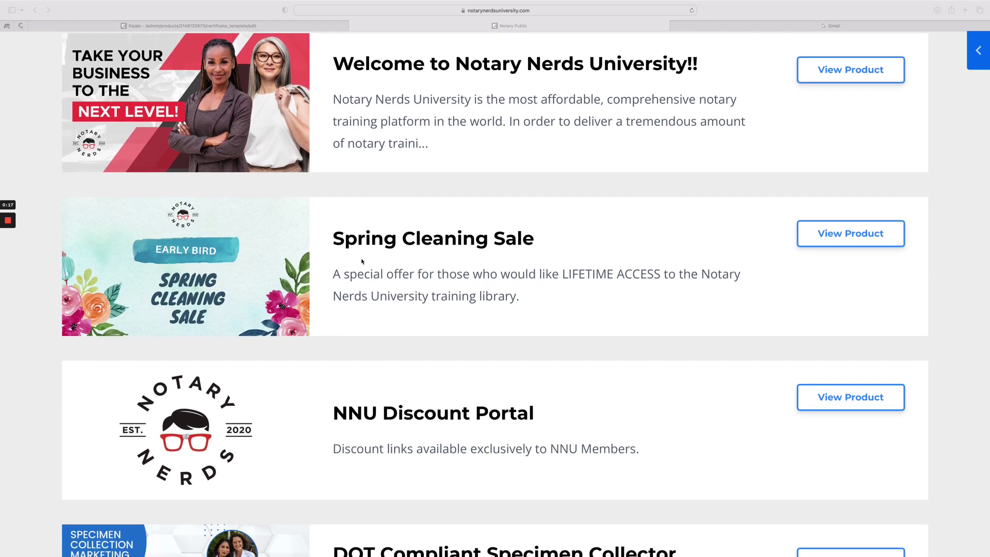
click(841, 242)
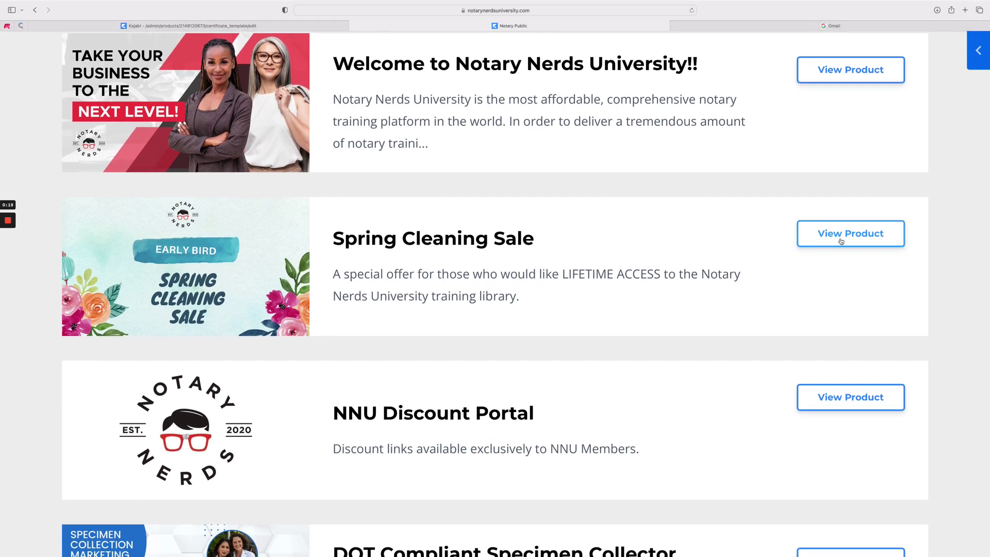
click(841, 241)
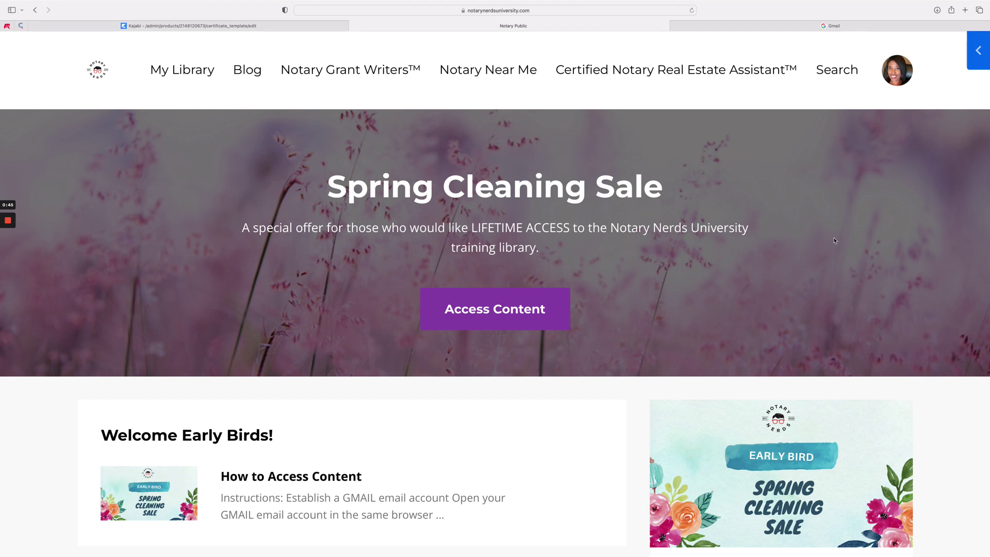
Open the How to Access Content lesson from the Spring Cleaning Sale product page.
scroll(833, 241, down, 3)
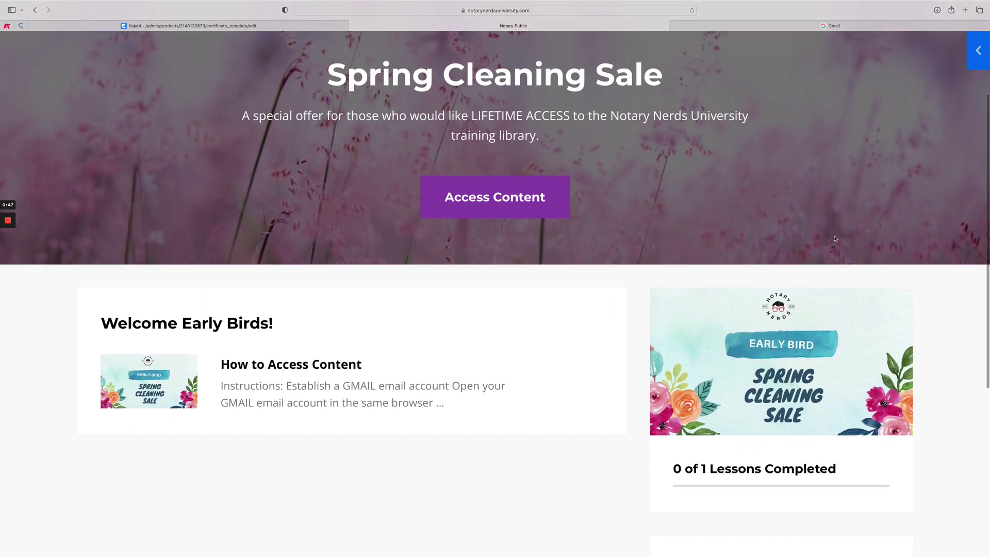
scroll(836, 239, up, 1)
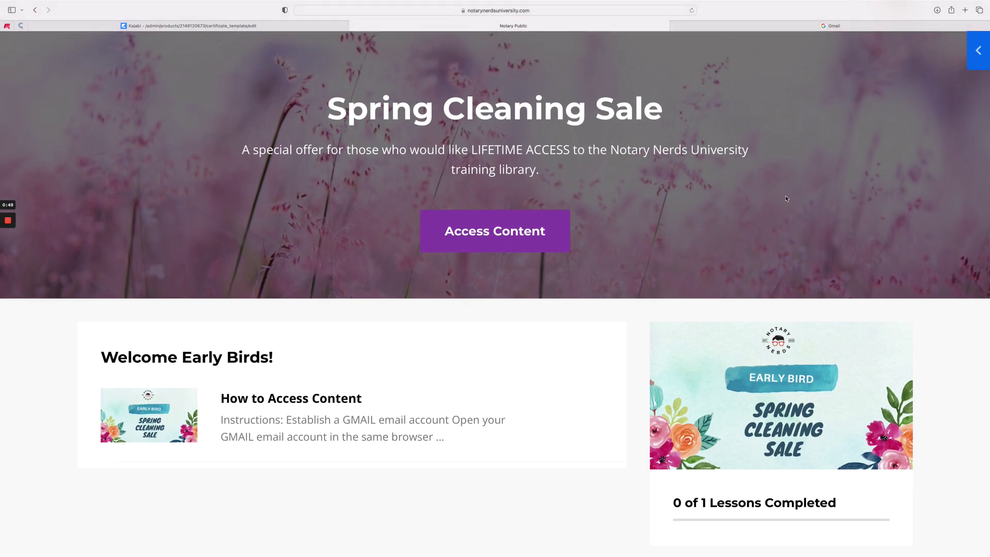
click(488, 237)
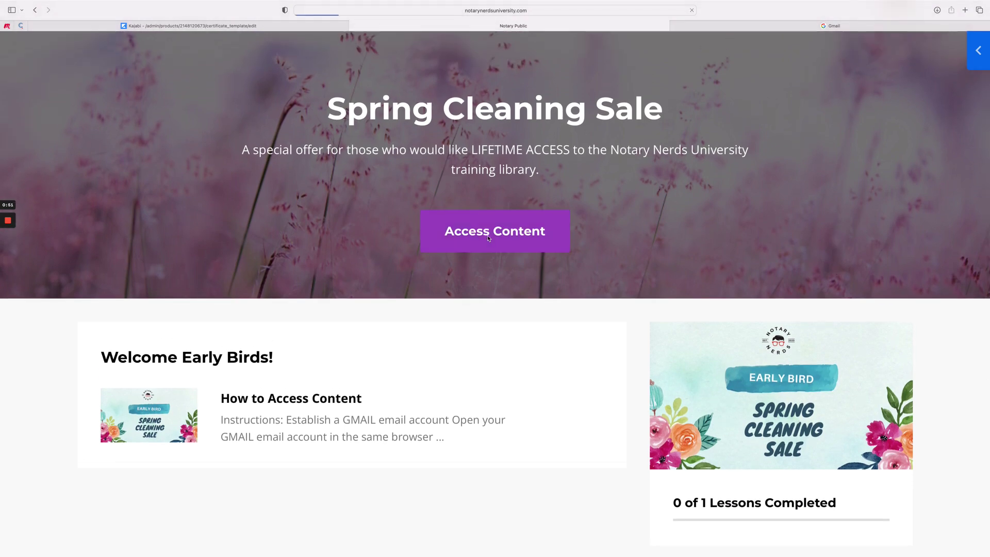
Read the lesson's Instructions for reaching the NNU Archive Drive, then switch to the Gmail sign-in tab.
scroll(541, 277, down, 6)
scroll(544, 276, down, 6)
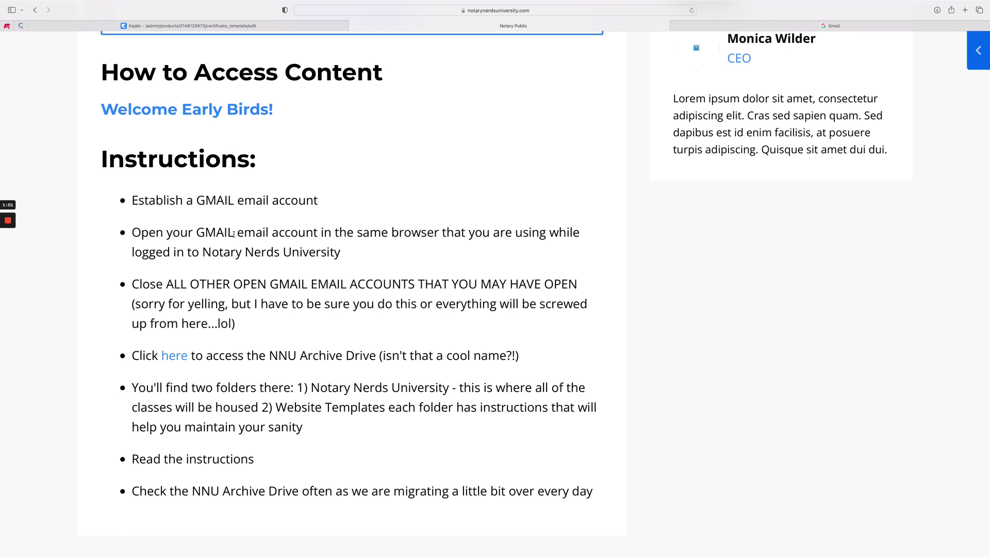
scroll(234, 233, up, 10)
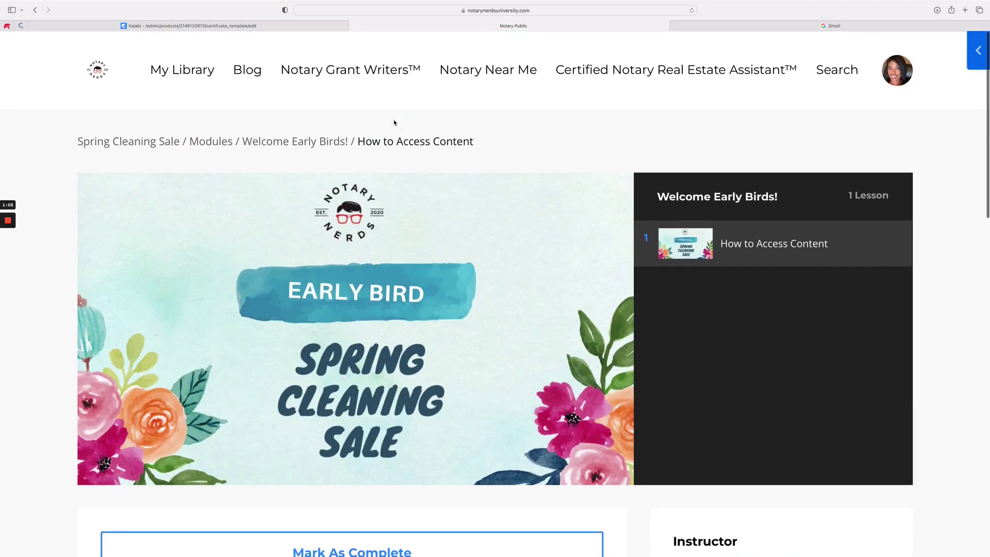
mouse_move(30, 7)
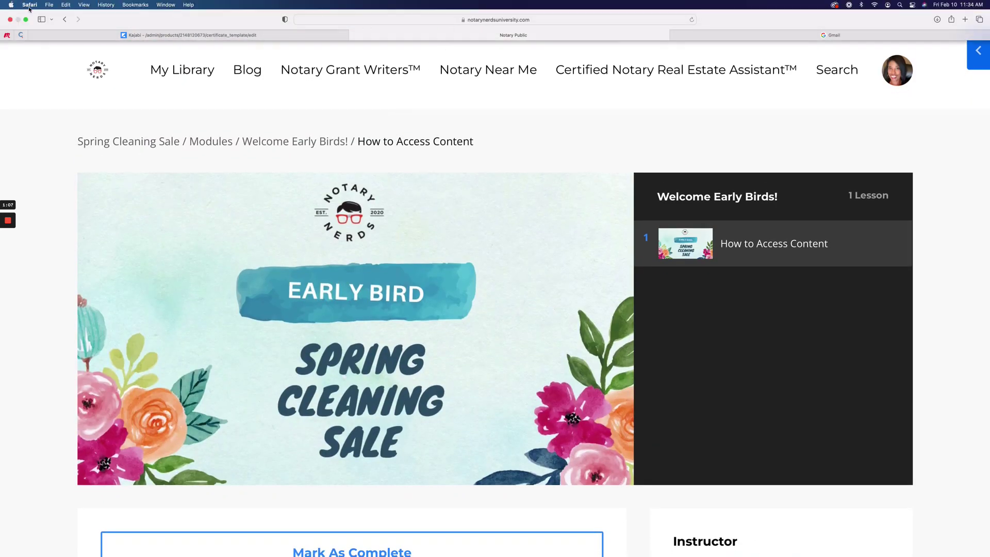
click(772, 35)
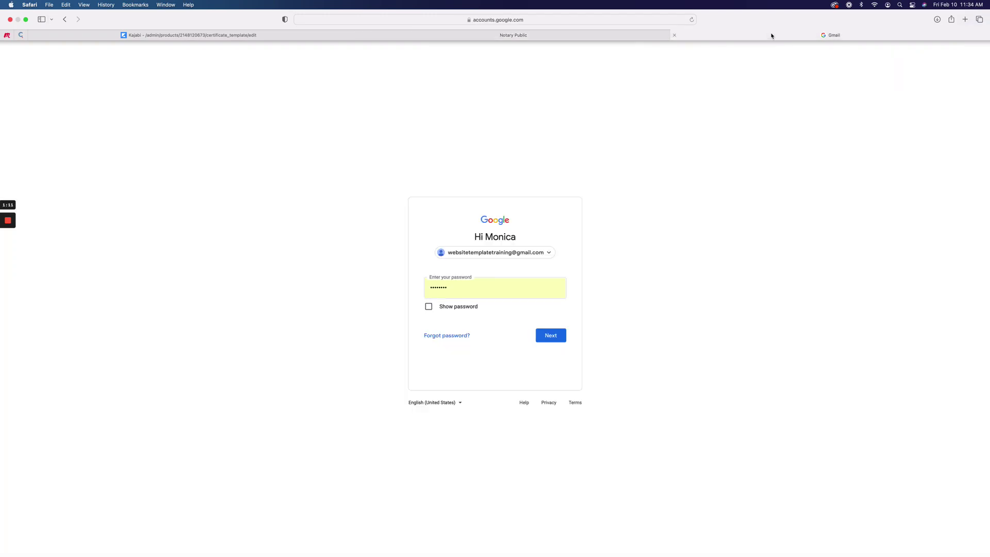
Submit the Gmail password and check the Google Workspace status page after the temporary error.
click(555, 339)
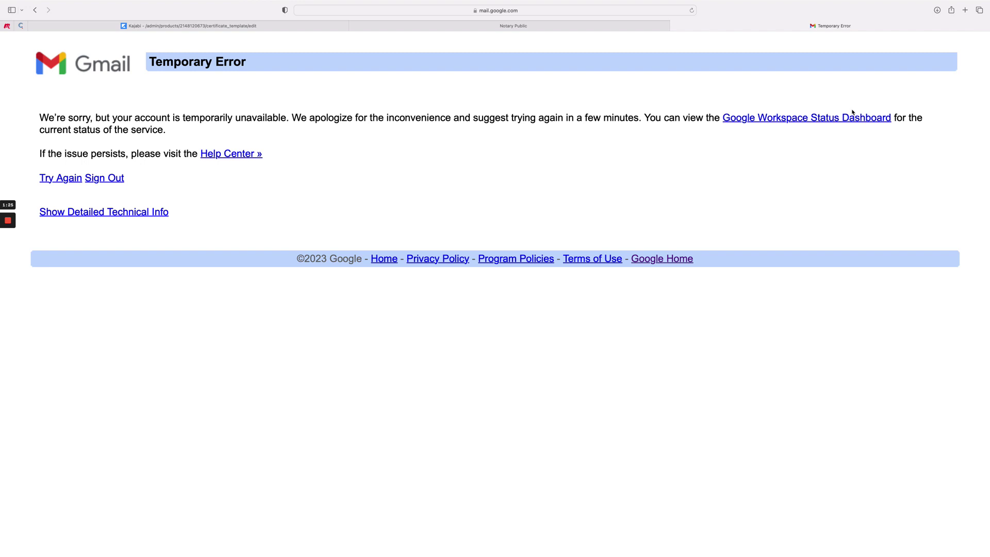
click(819, 118)
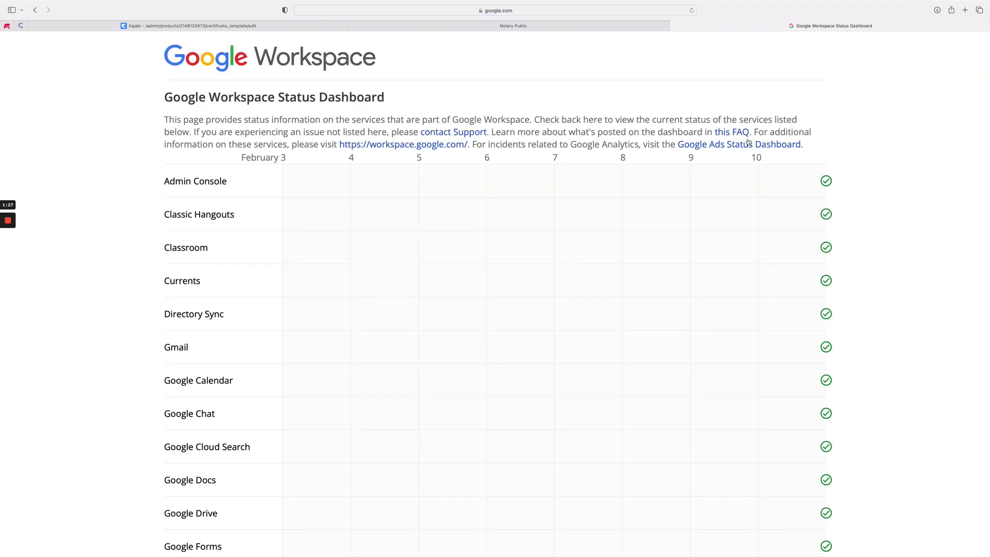
click(33, 10)
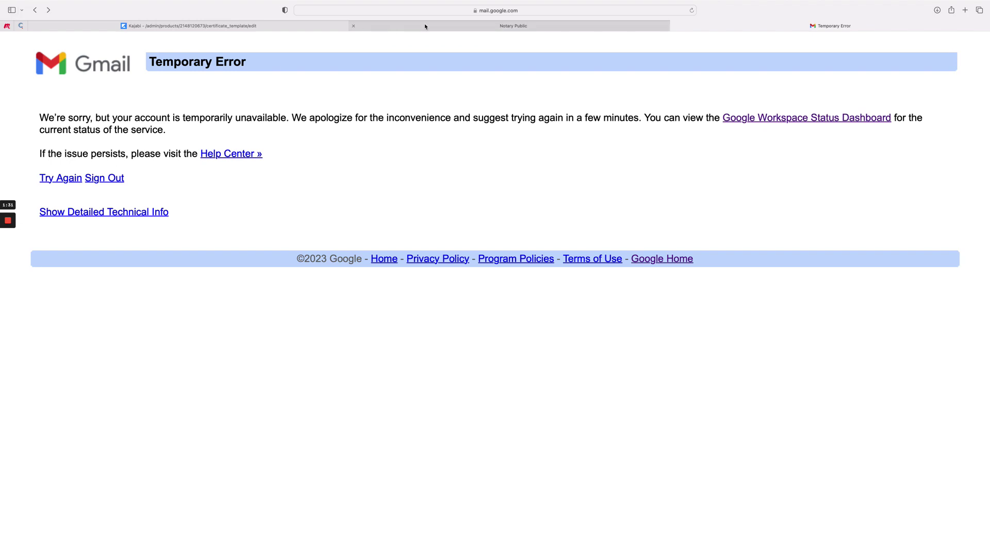
Return to the How to Access Content lesson via the Spring Cleaning Sale course tab.
click(261, 28)
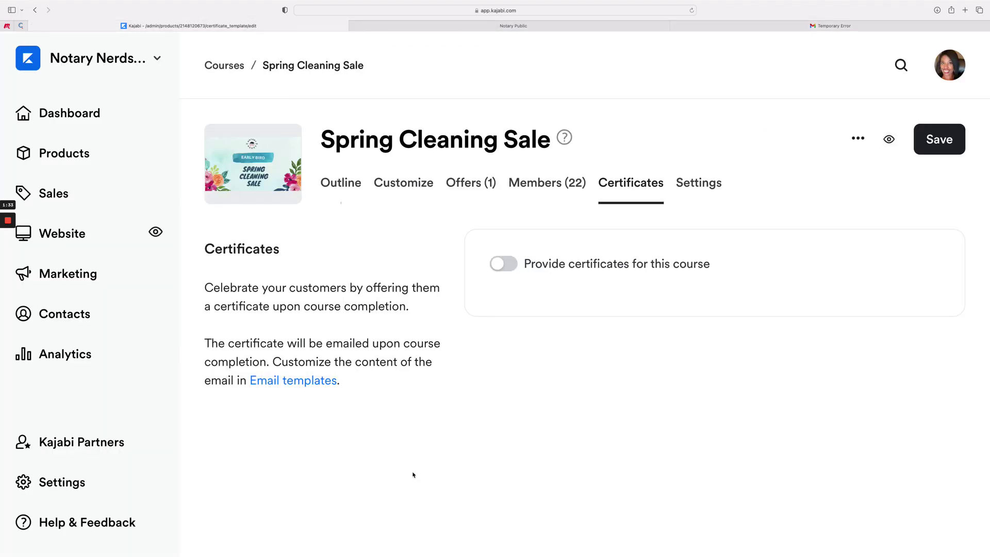
click(513, 26)
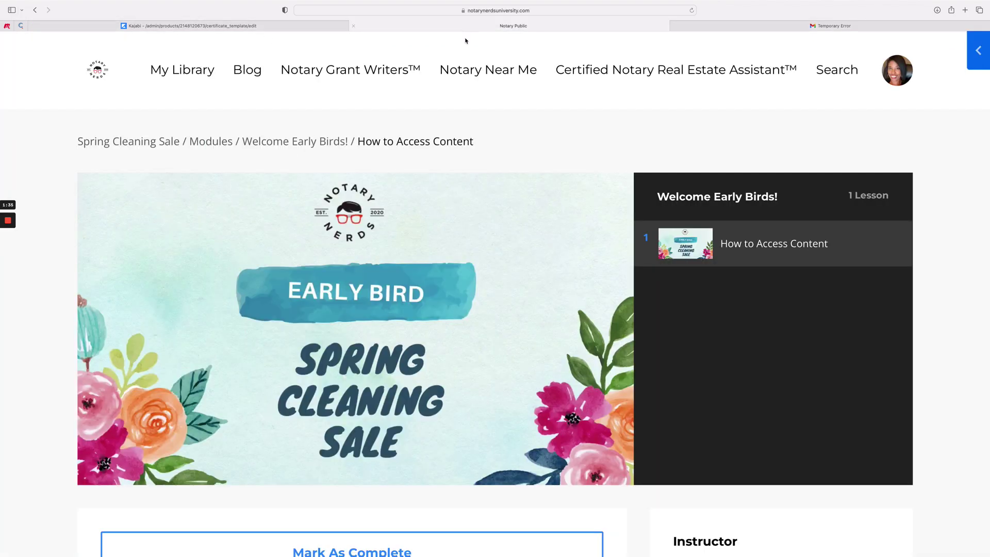
scroll(376, 410, down, 6)
Return to the Spring Cleaning Special Drive folder and dismiss the Drive tips dialog.
scroll(377, 409, down, 8)
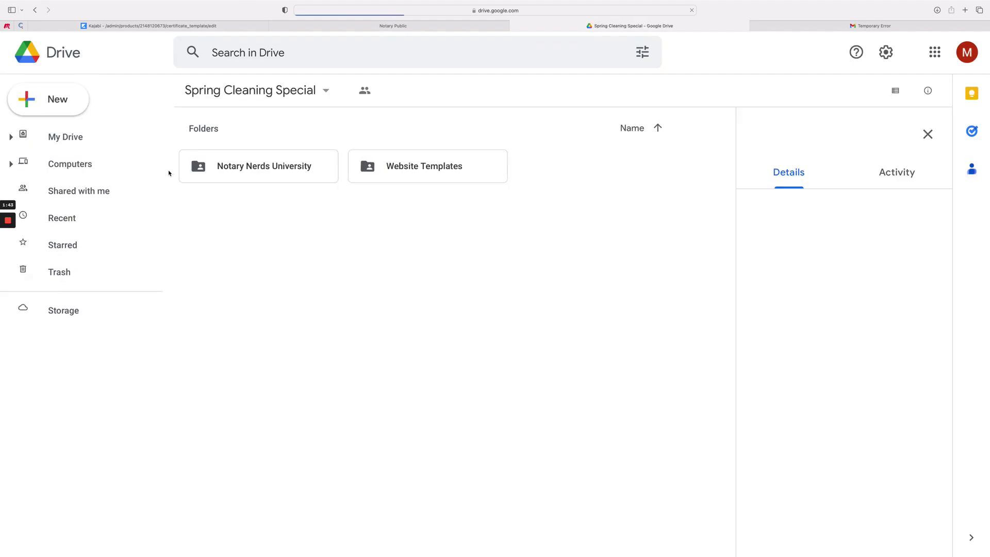
click(823, 26)
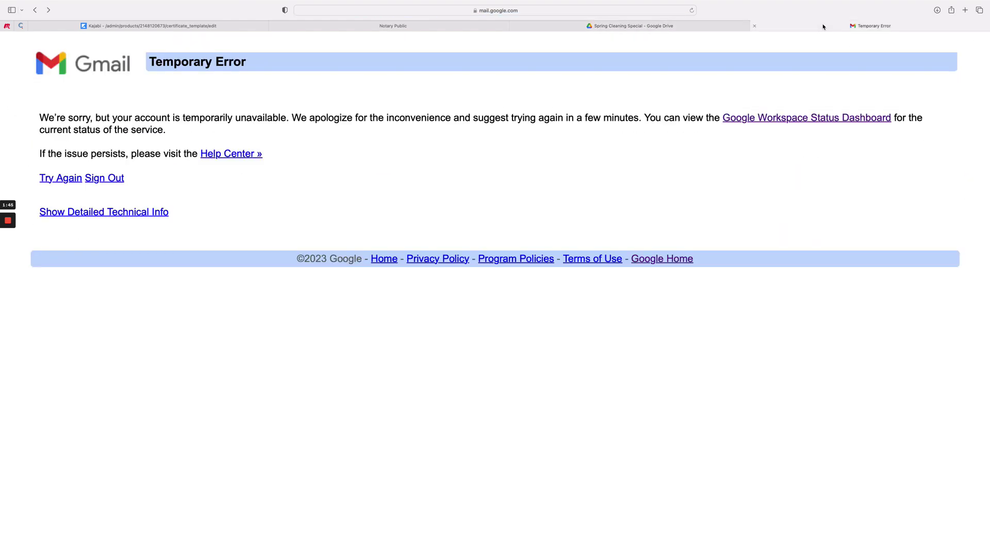
click(690, 30)
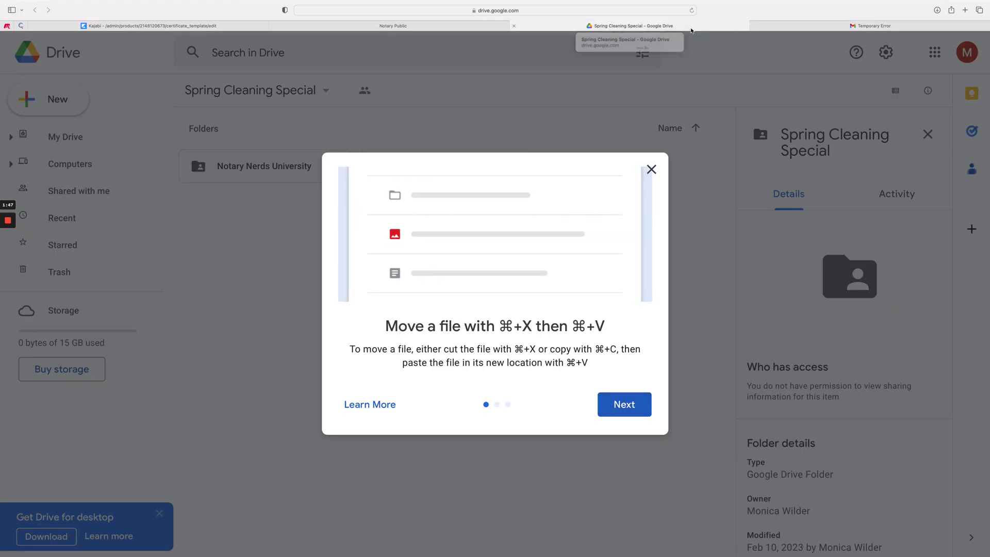
click(651, 169)
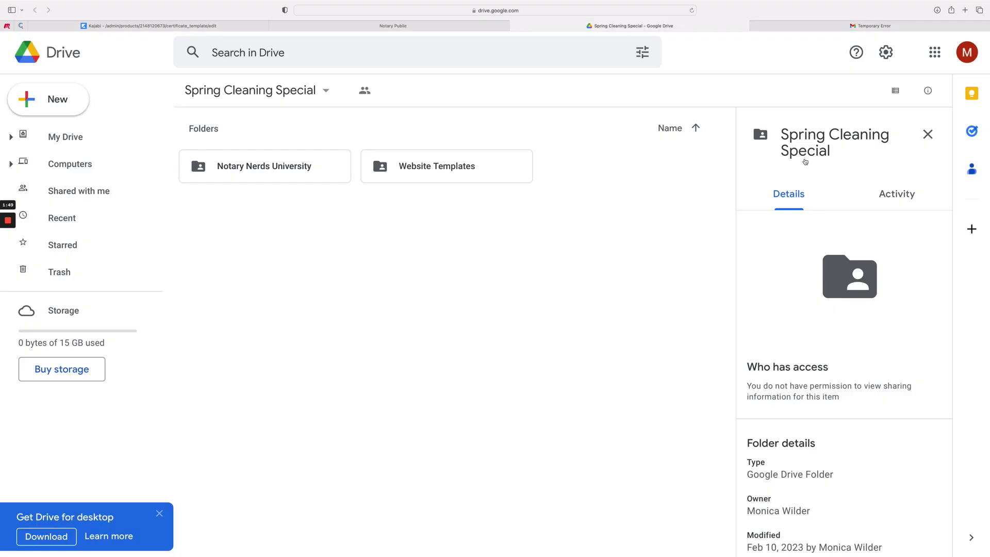
Check the signed-in Google accounts, then open the Notary Nerds University folder.
click(973, 53)
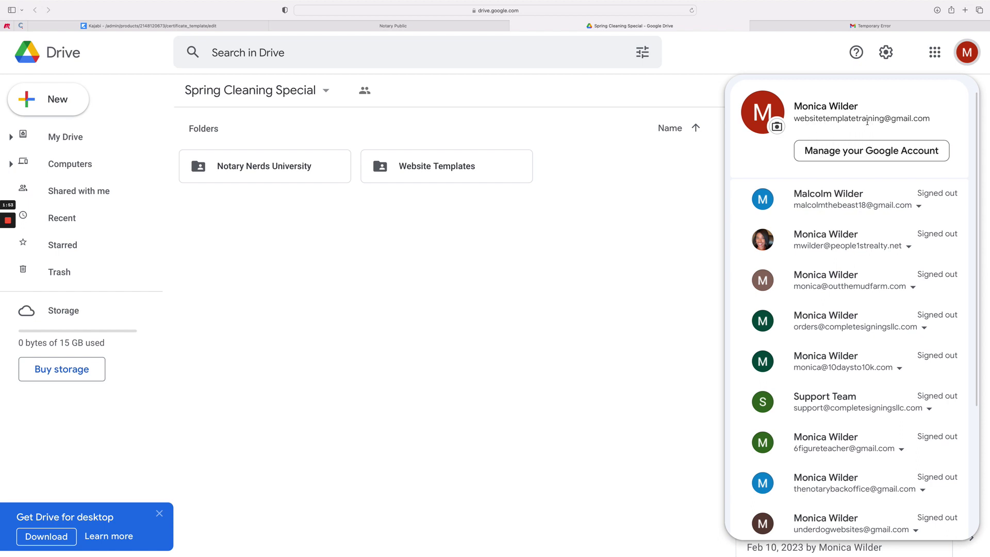
click(523, 235)
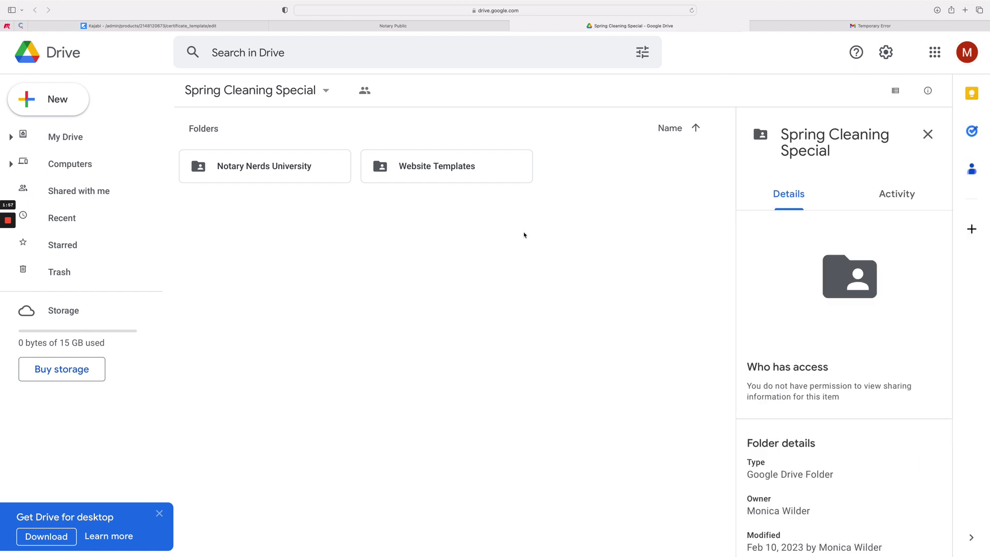
click(967, 53)
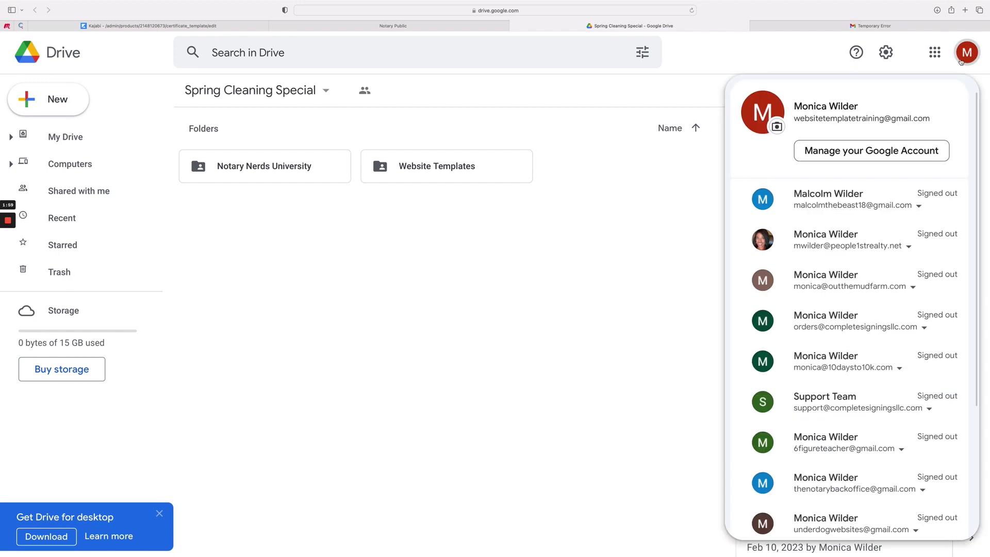
scroll(858, 309, down, 3)
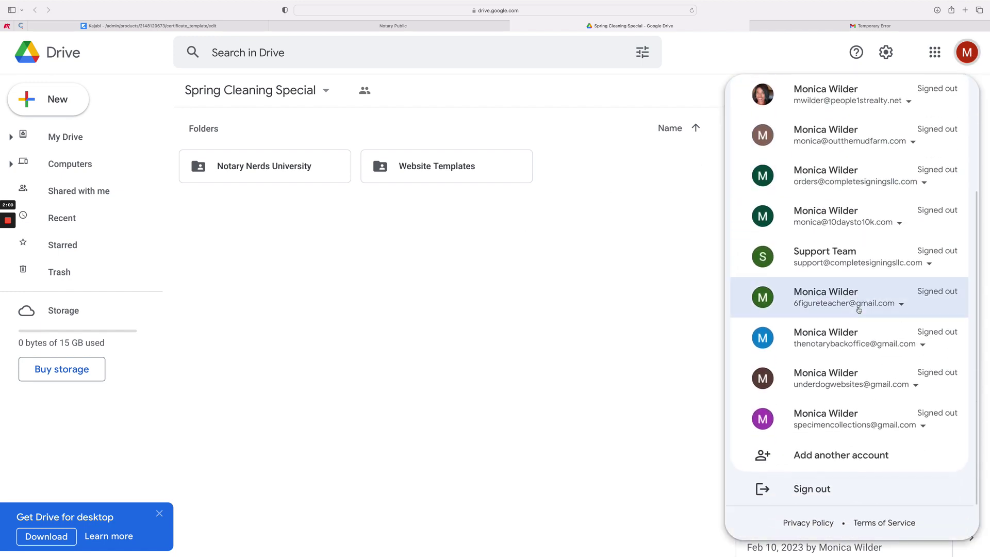
click(564, 305)
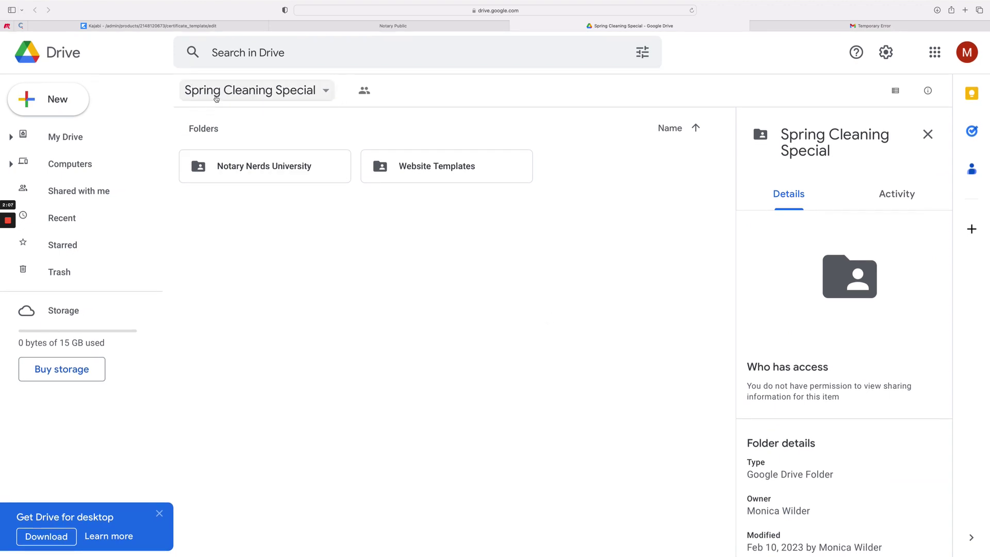
double_click(243, 166)
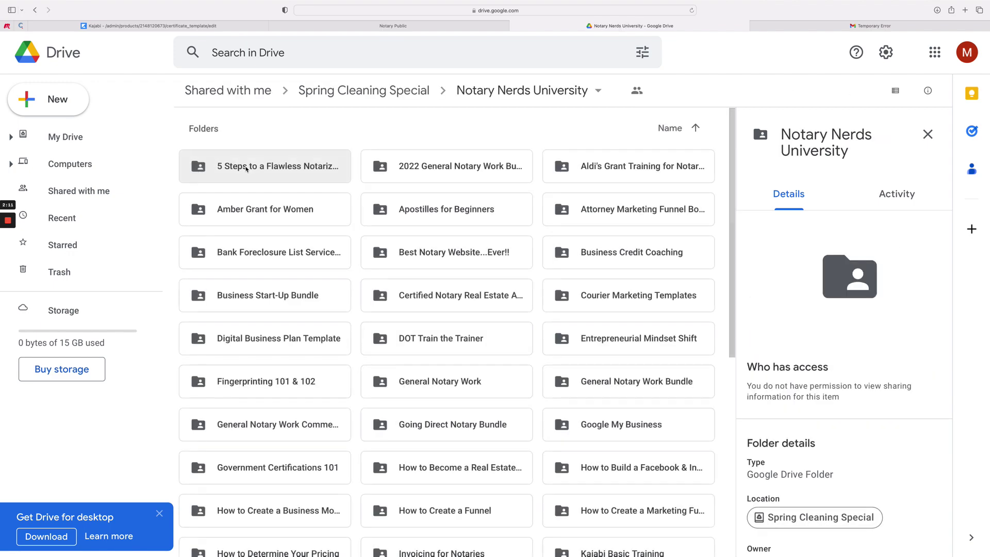
Scroll through the Notary Nerds University course folders, then open Website Templates from Spring Cleaning Special.
scroll(353, 234, down, 1)
scroll(352, 234, down, 10)
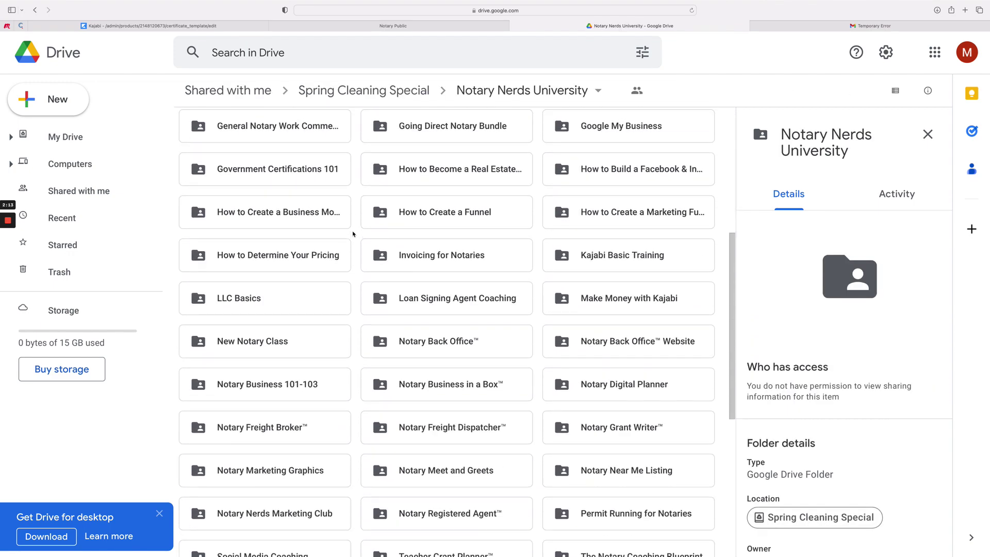
scroll(353, 234, down, 4)
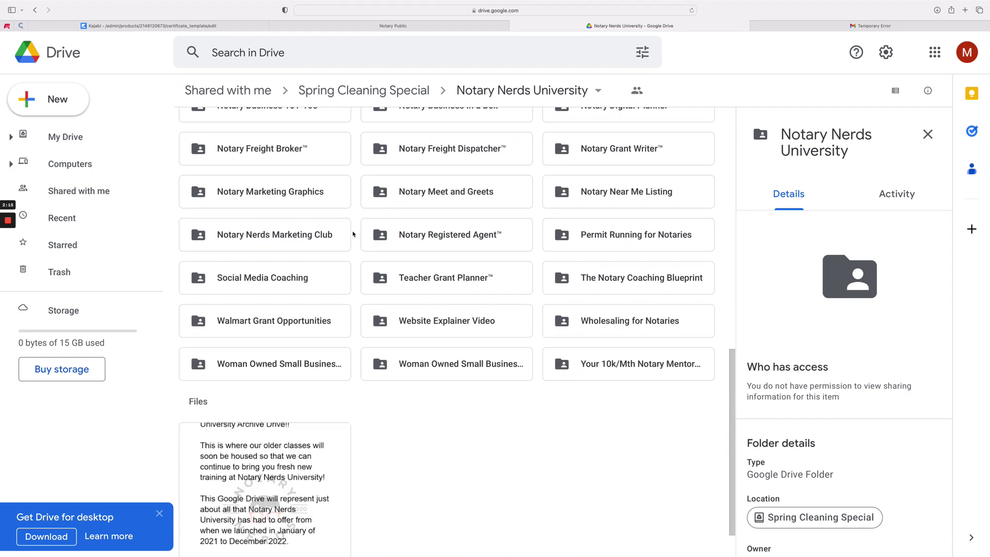
scroll(353, 234, down, 2)
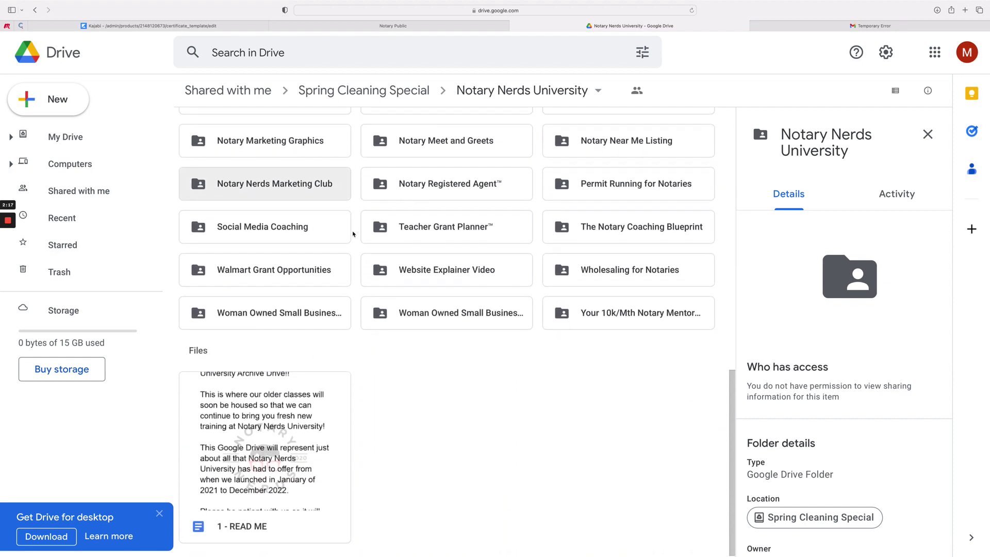
scroll(353, 234, up, 7)
scroll(352, 235, up, 9)
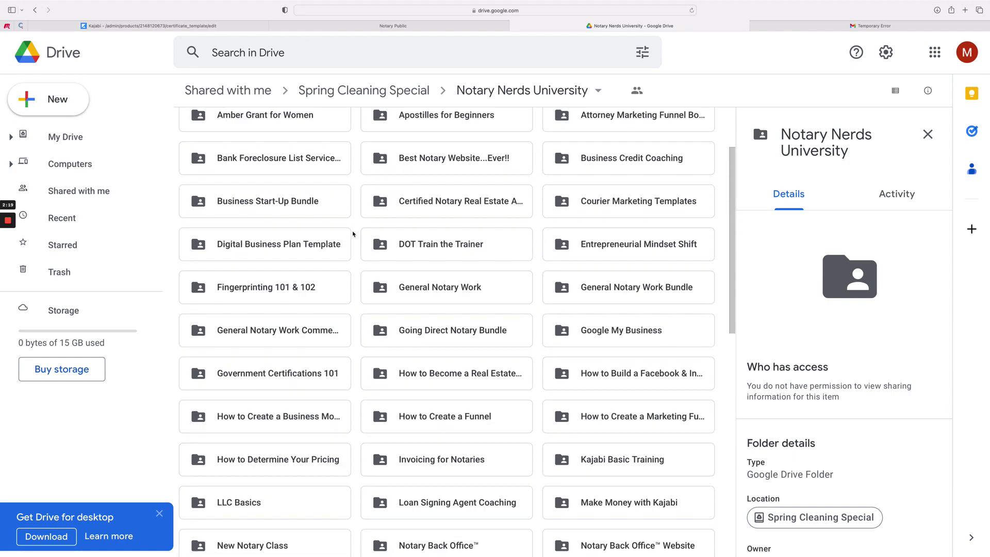
click(376, 97)
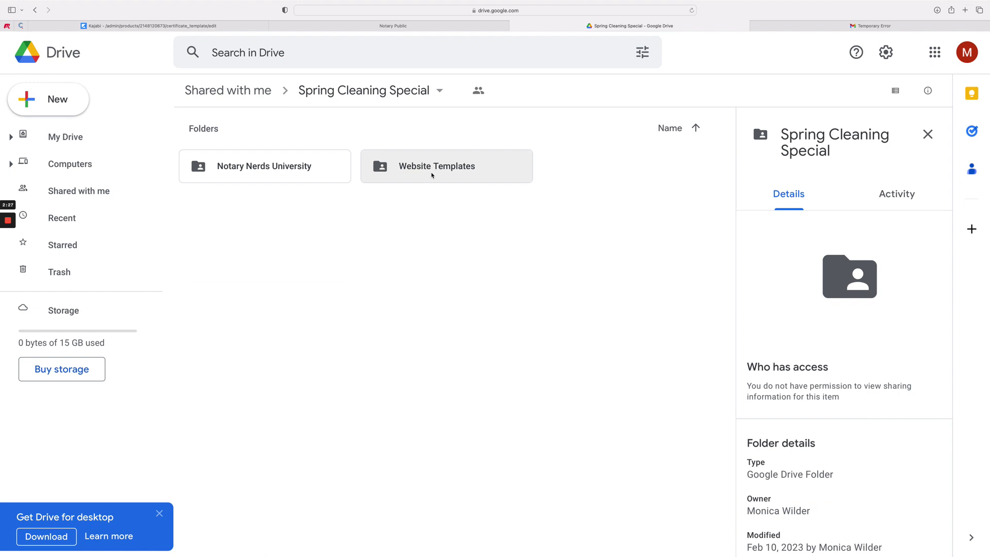
double_click(432, 176)
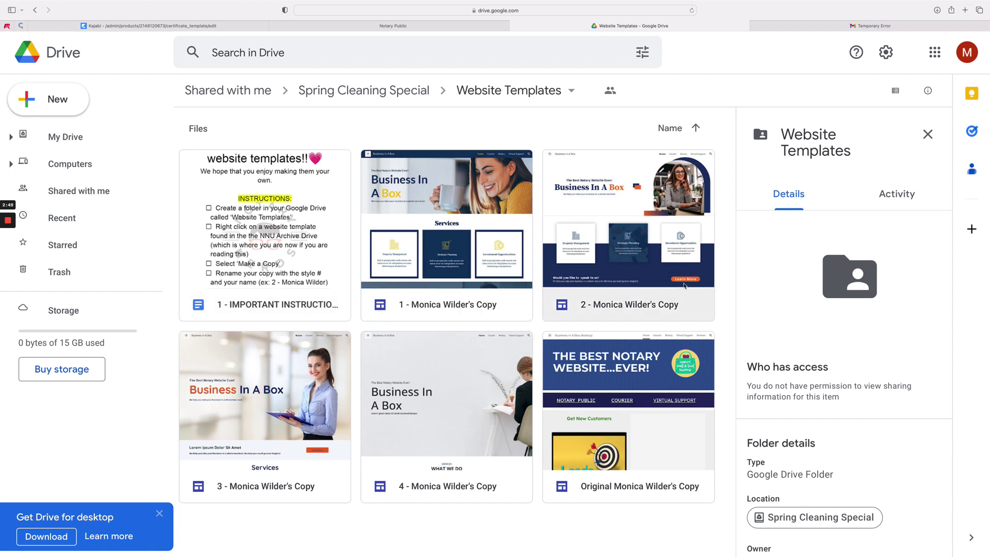
Try creating a new item in read-only Website Templates, then go to the empty My Drive.
click(69, 106)
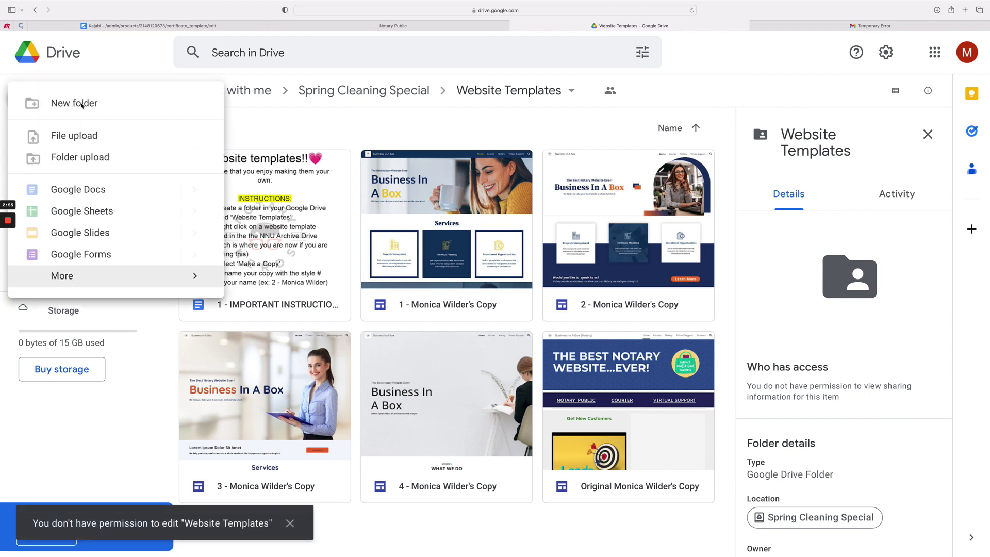
click(314, 127)
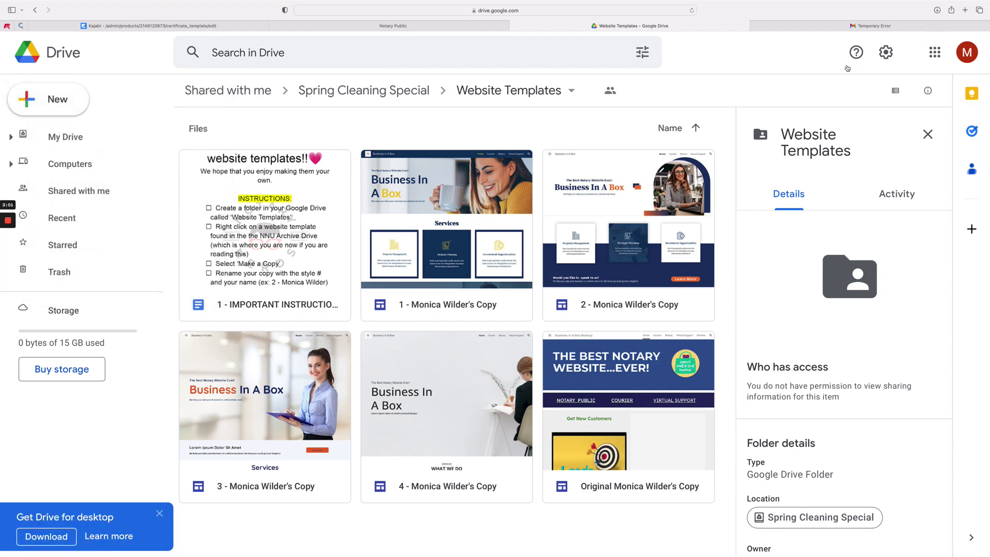
click(58, 99)
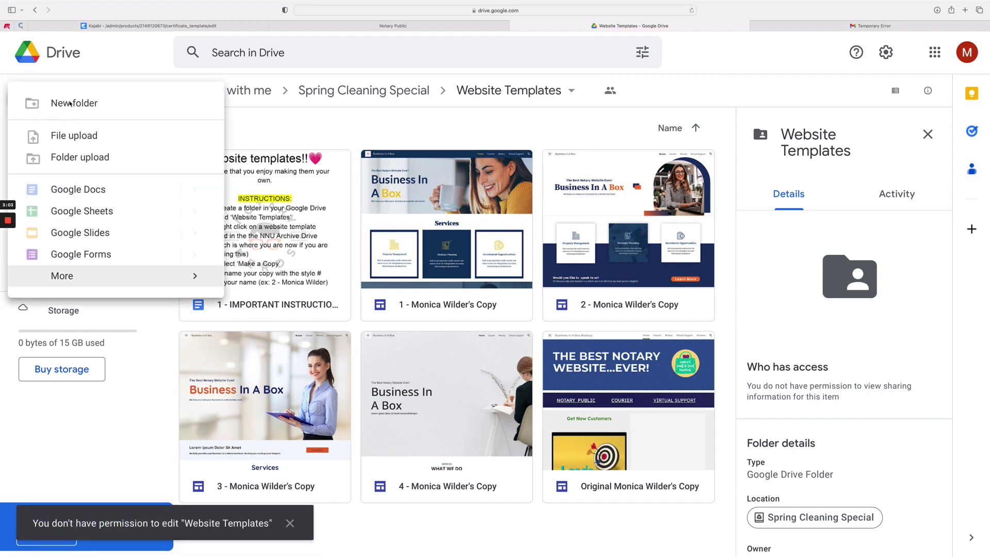
click(66, 51)
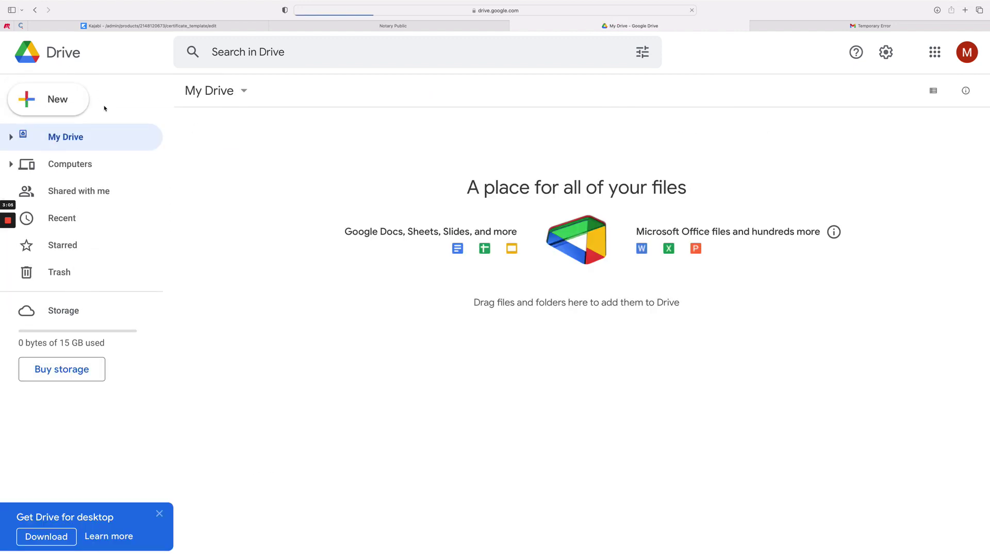
Add a new private folder named 'Website' to My Drive.
click(66, 107)
click(73, 104)
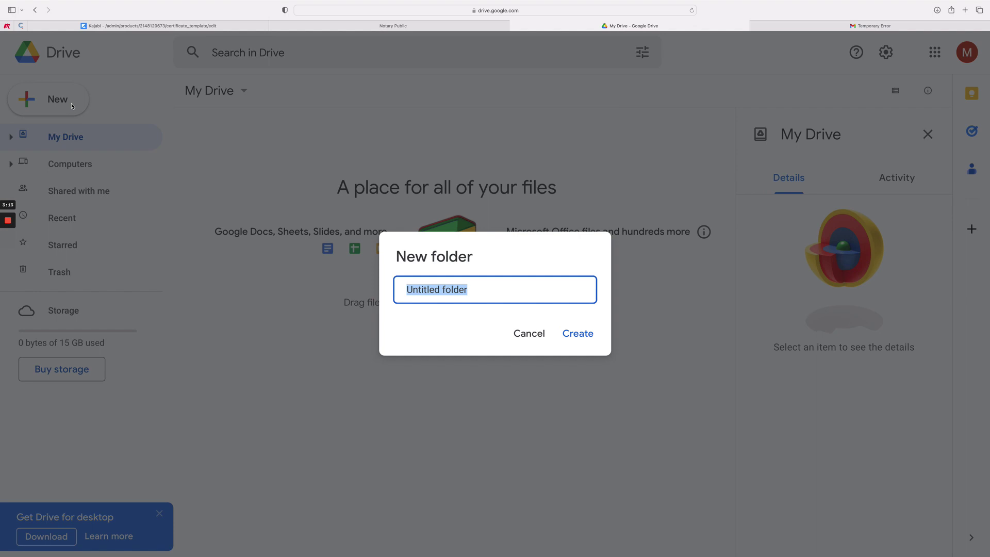
click(393, 26)
click(813, 27)
click(629, 26)
text(W)
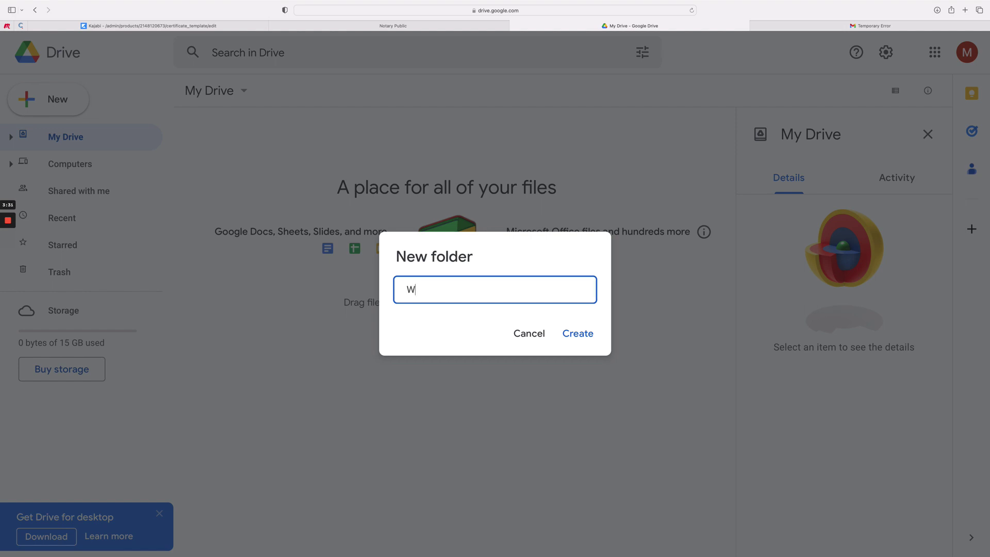
text(ebsite)
click(576, 338)
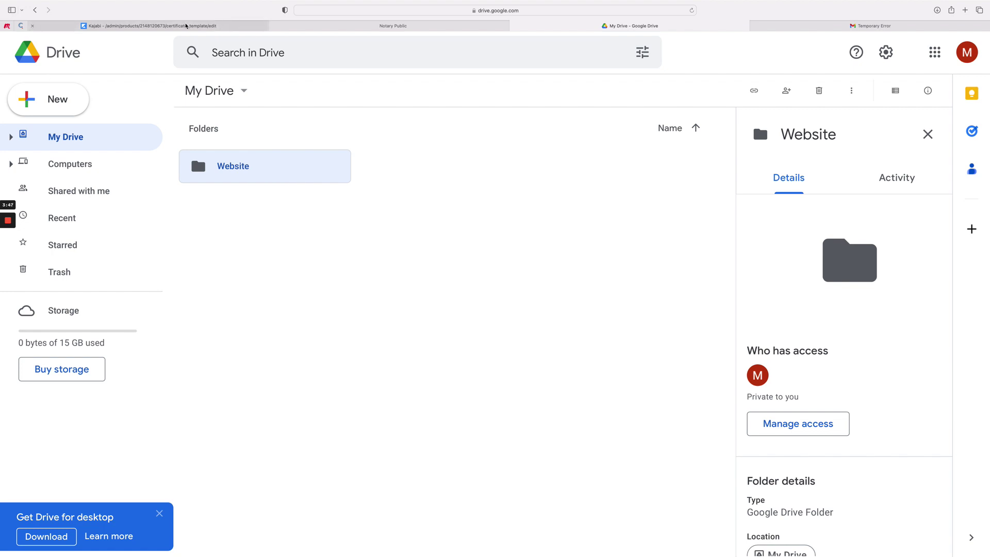
Return to Spring Cleaning Special, enter Website Templates and open the 1 - IMPORTANT INSTRUCTIONS doc.
click(361, 27)
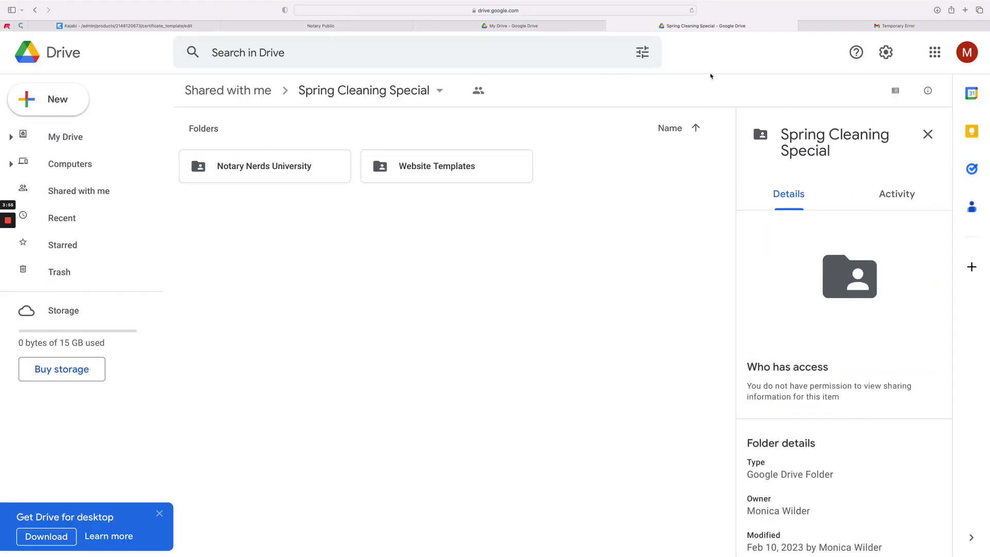
click(510, 26)
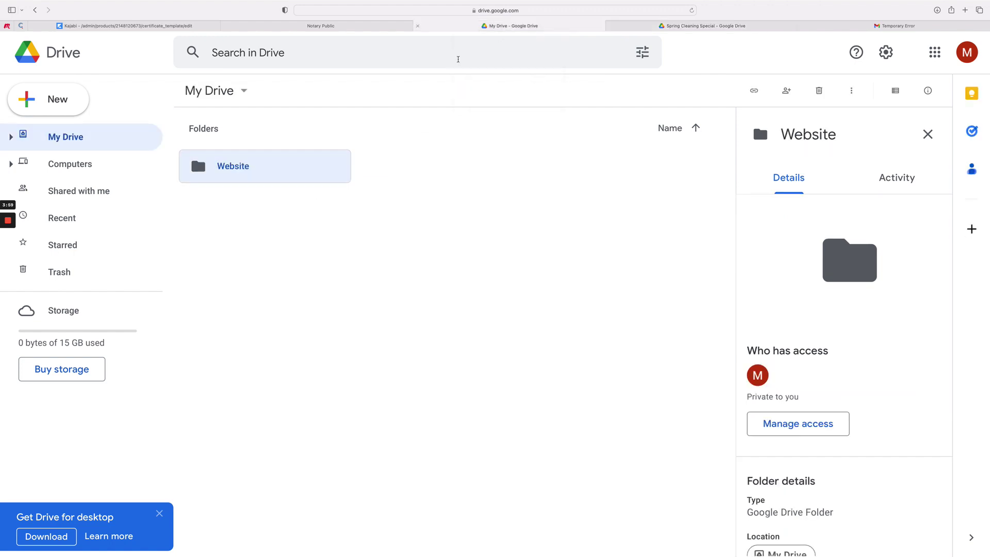
click(693, 26)
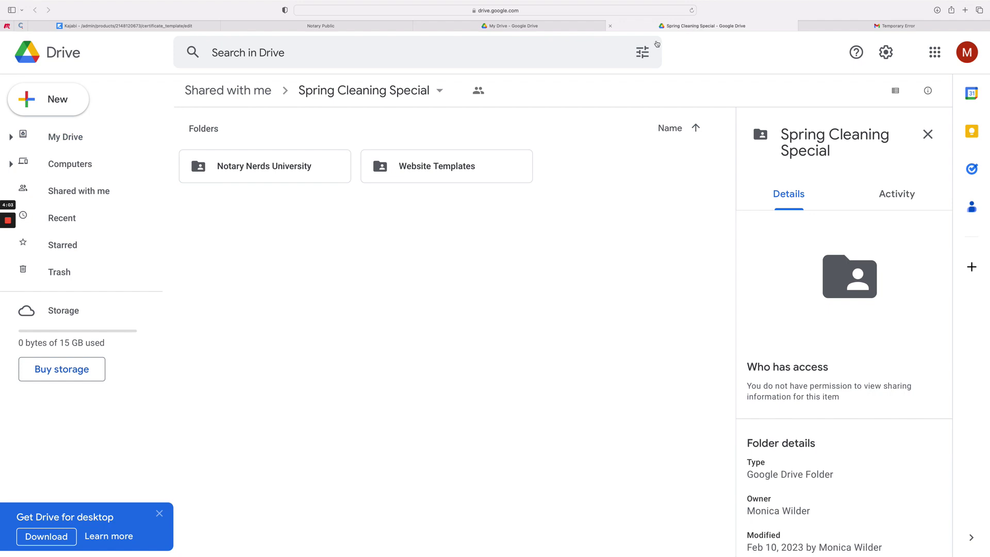
double_click(286, 176)
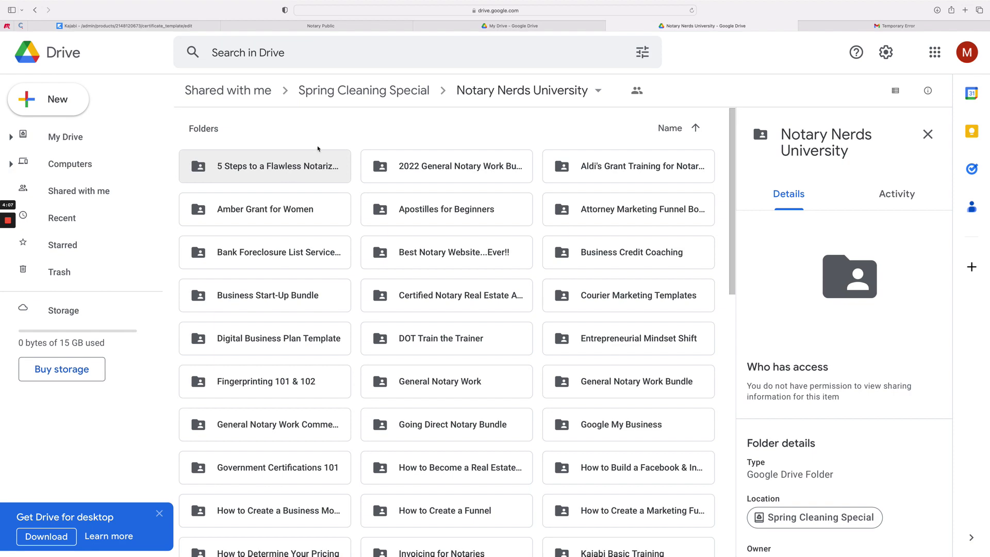
click(364, 96)
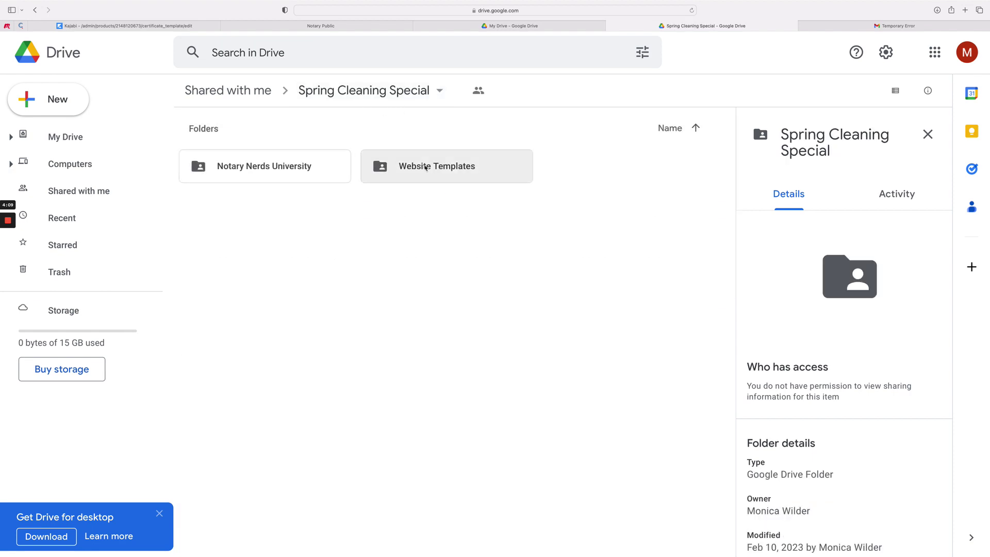
double_click(425, 167)
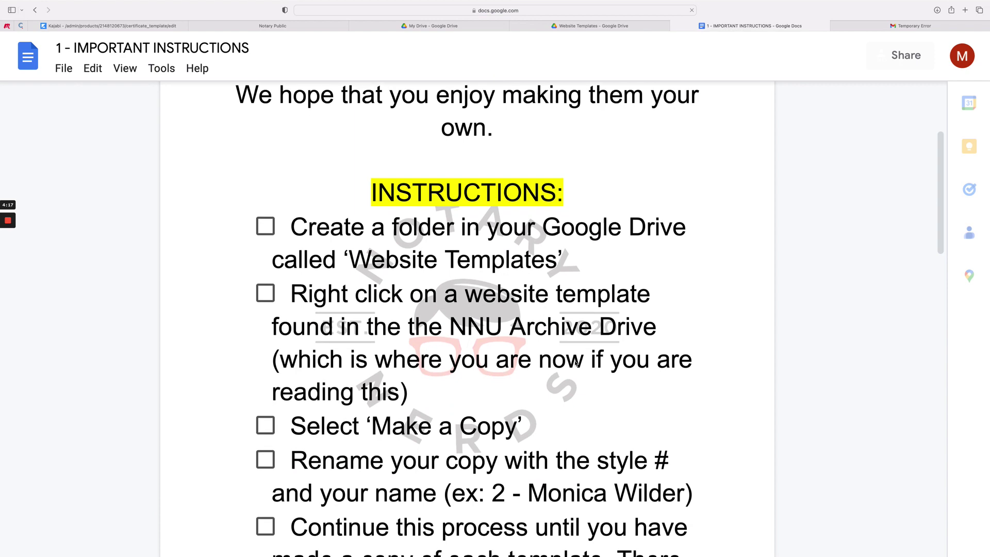
scroll(577, 364, down, 2)
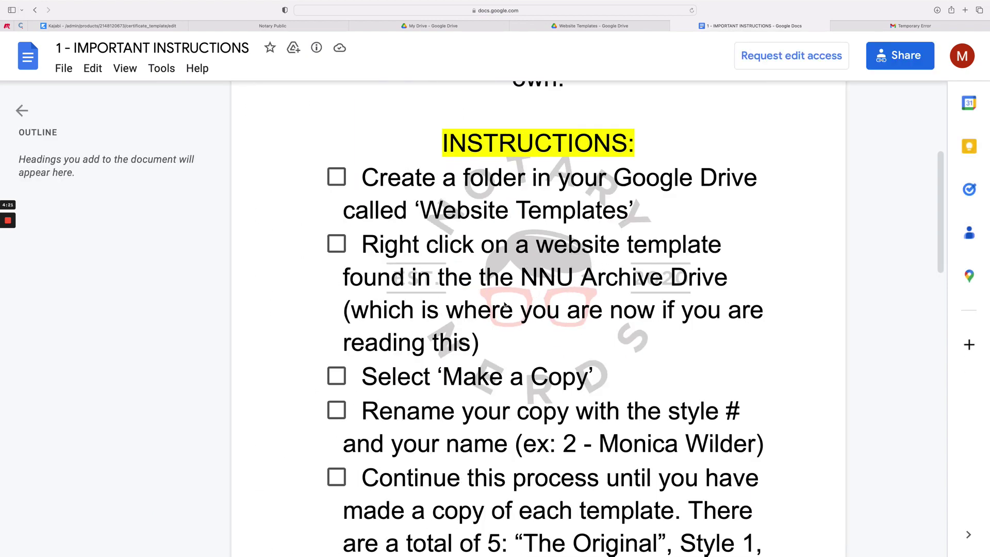
Go back to the Website Templates folder after reading the copy-and-rename steps.
click(605, 28)
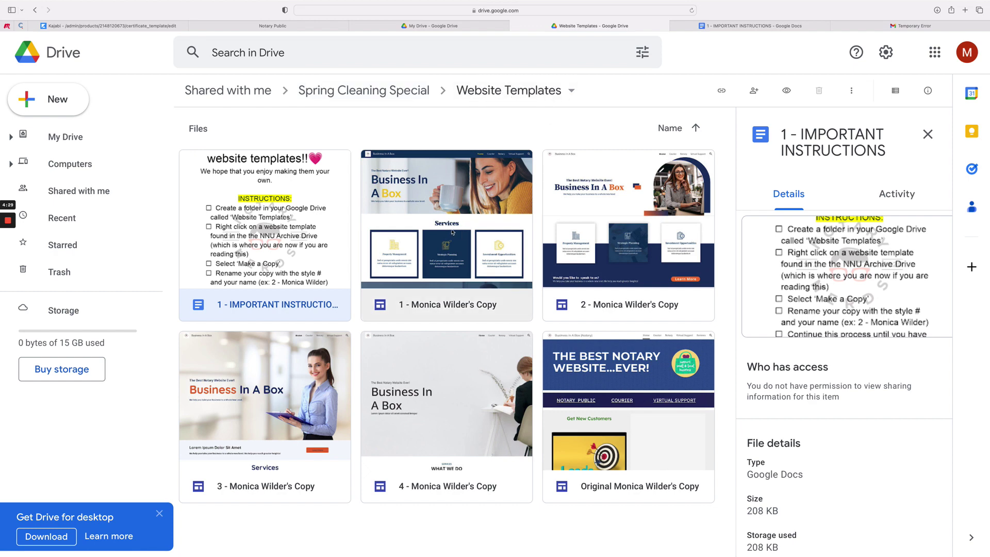
Make a copy of the '1 - …Copy' template site and view it in My Drive.
right_click(420, 248)
mouse_move(420, 248)
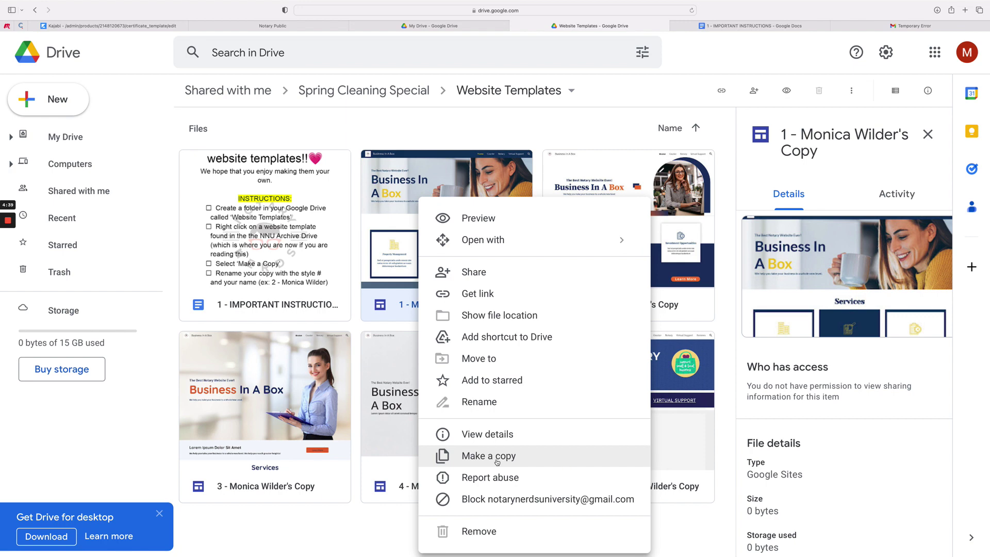
click(496, 457)
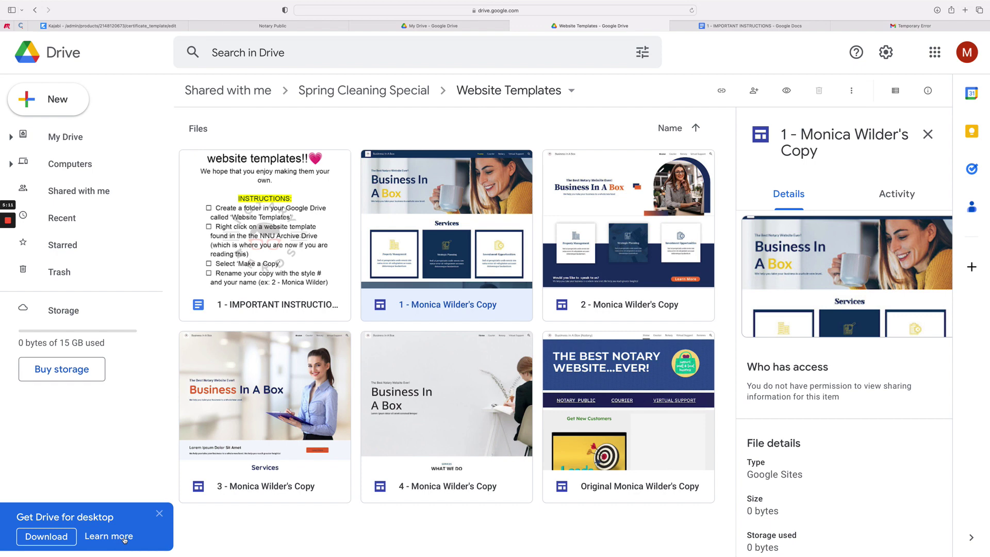
click(433, 26)
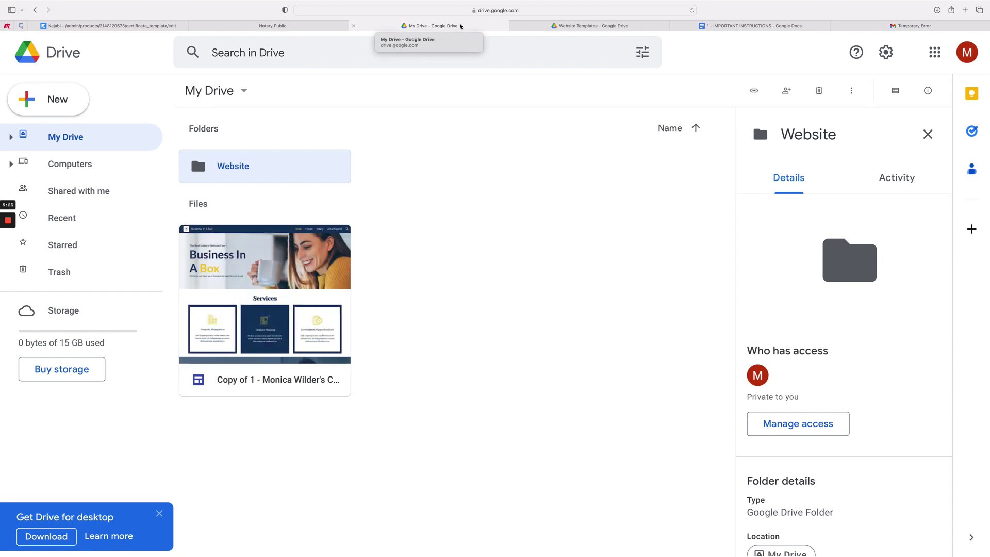
Switch back to the Website Templates browser tab, where template site 1's details are shown.
click(575, 26)
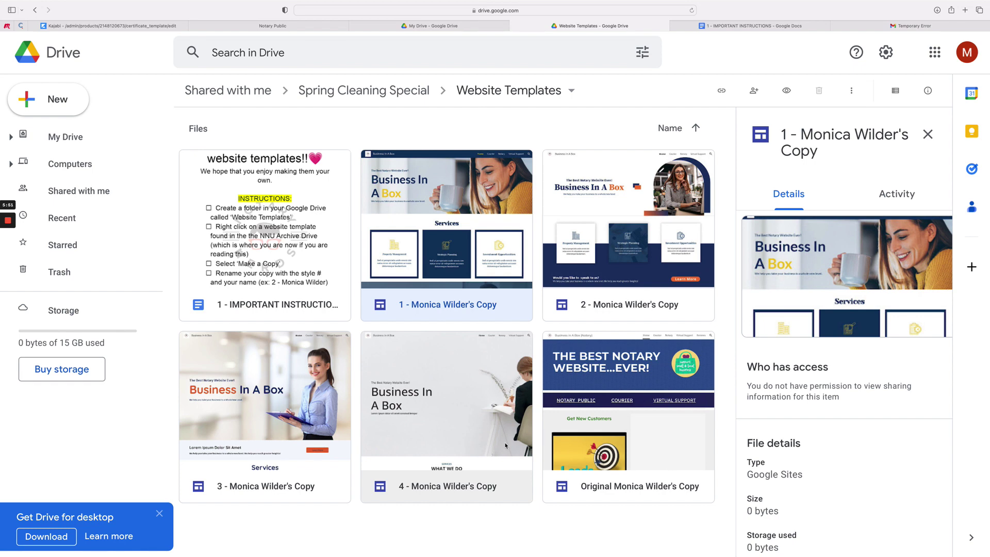
Make a personal copy of template site 2 (style 2), then return to the My Drive tab.
right_click(630, 236)
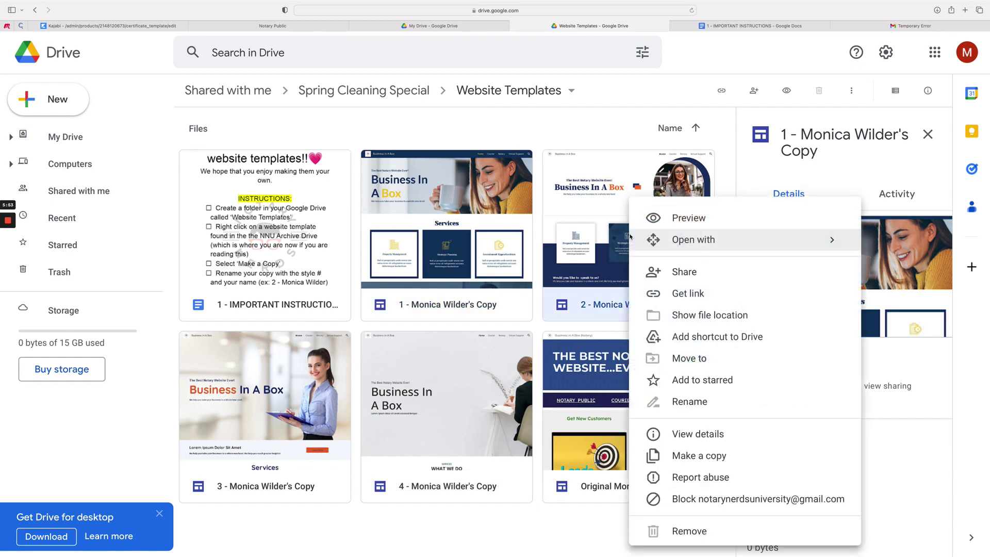
click(684, 461)
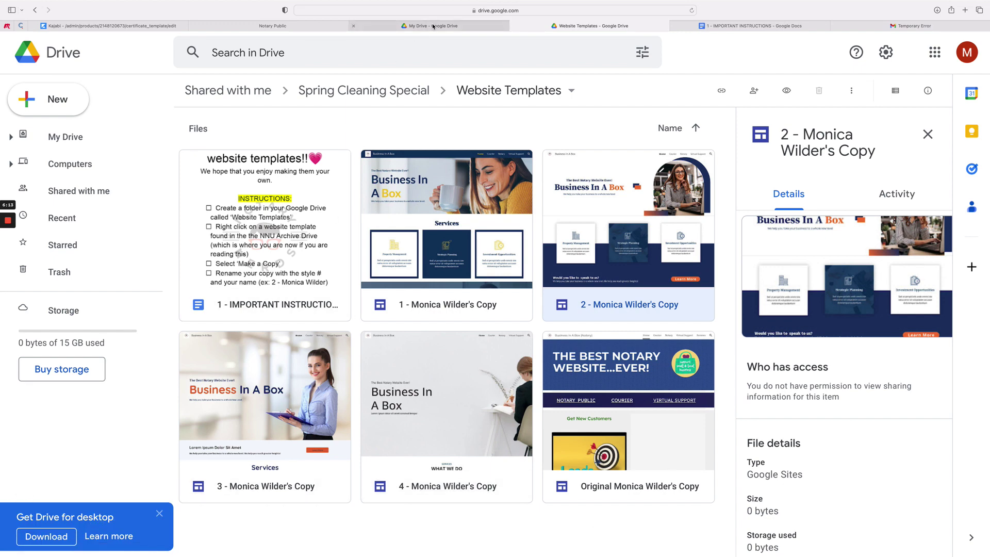
mouse_move(433, 27)
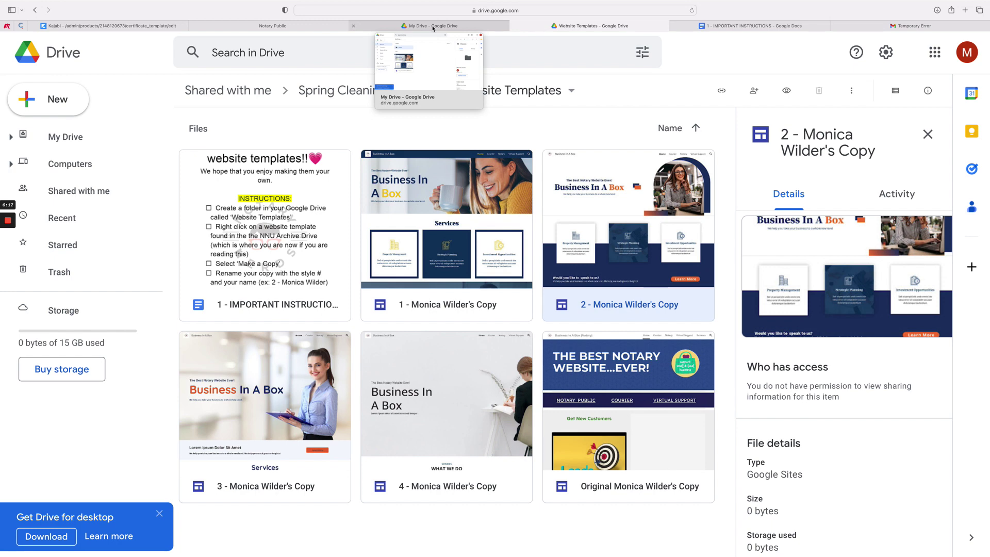
click(433, 28)
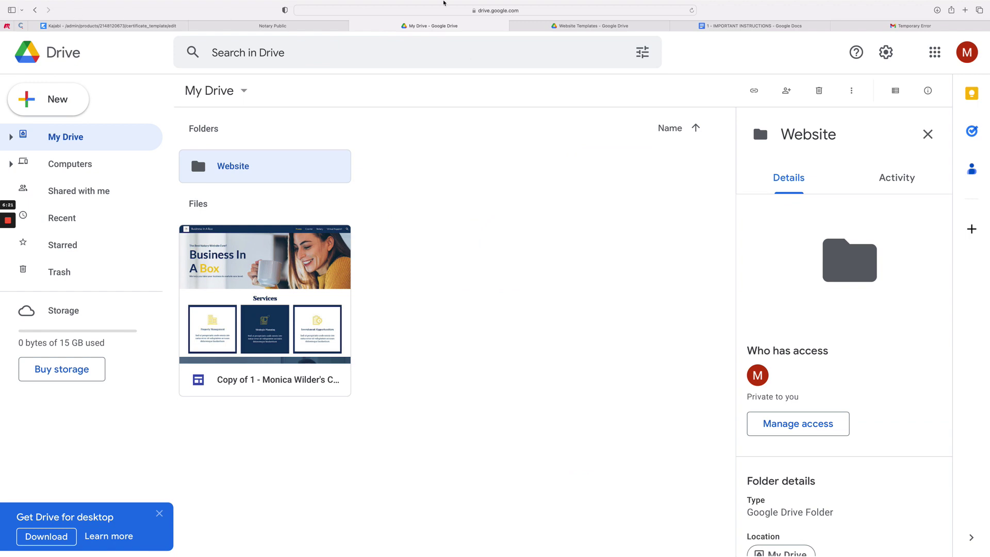
Reload My Drive to list the template 1 and 2 copies, then return to the IMPORTANT INSTRUCTIONS doc.
click(691, 10)
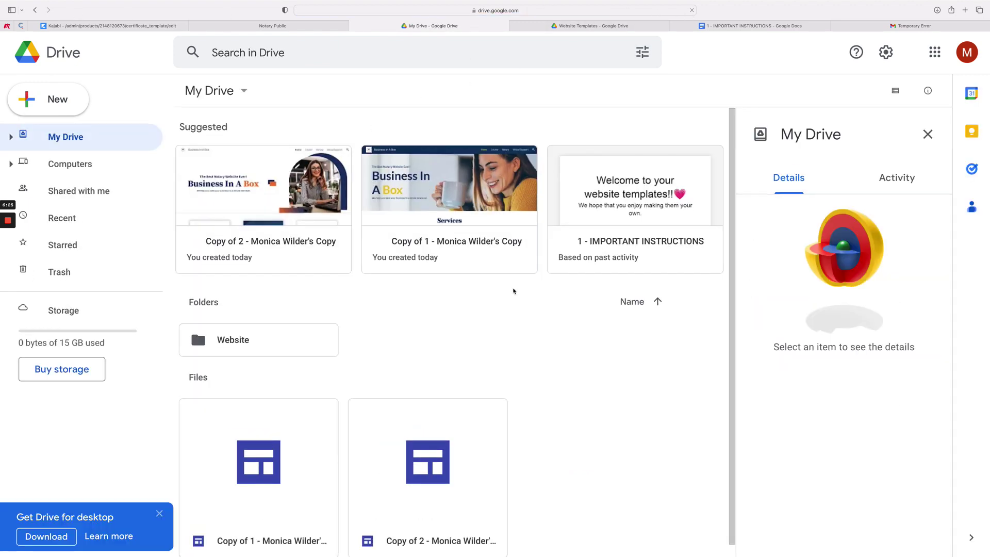
scroll(505, 285, down, 1)
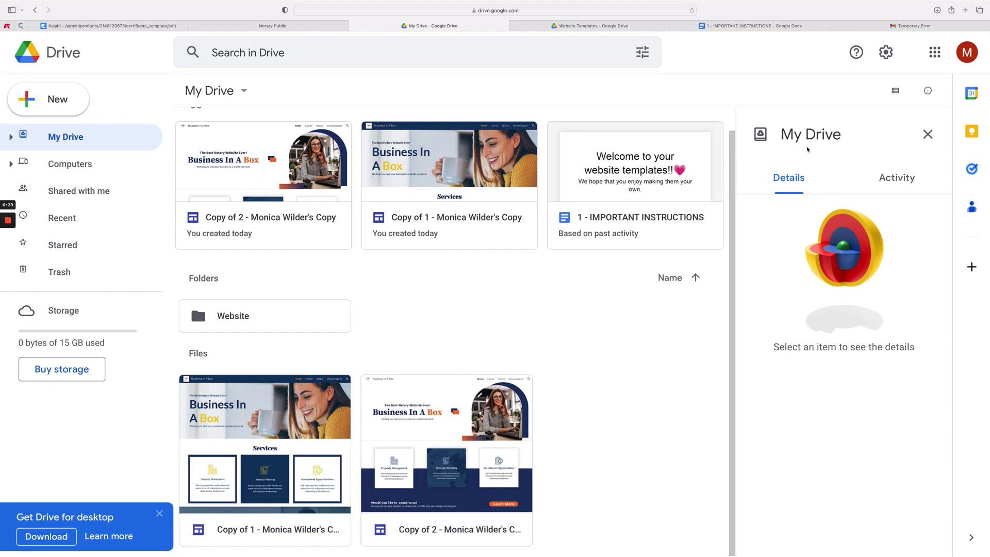
click(721, 27)
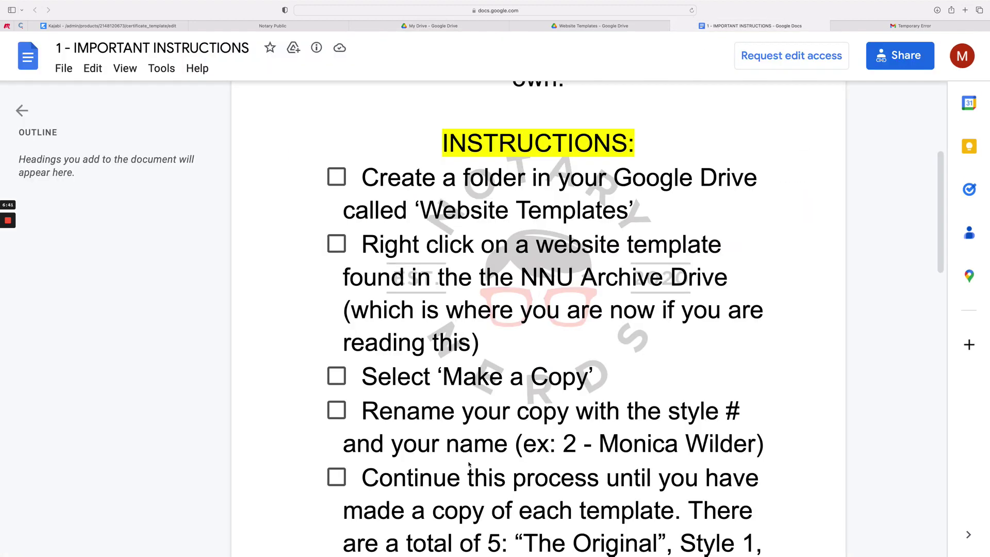
Scroll through the remaining instructions covering all five template styles, then return to My Drive.
scroll(468, 463, down, 4)
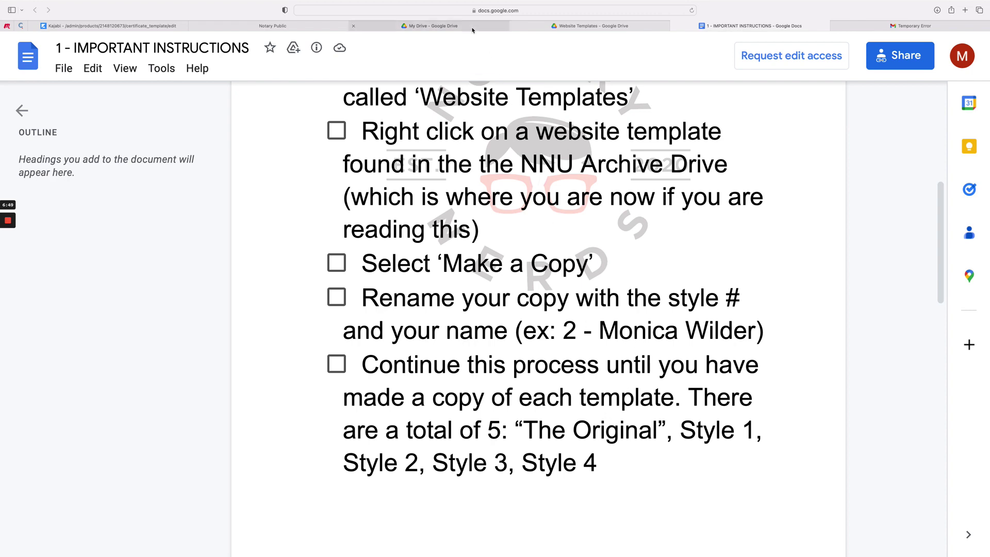
click(433, 25)
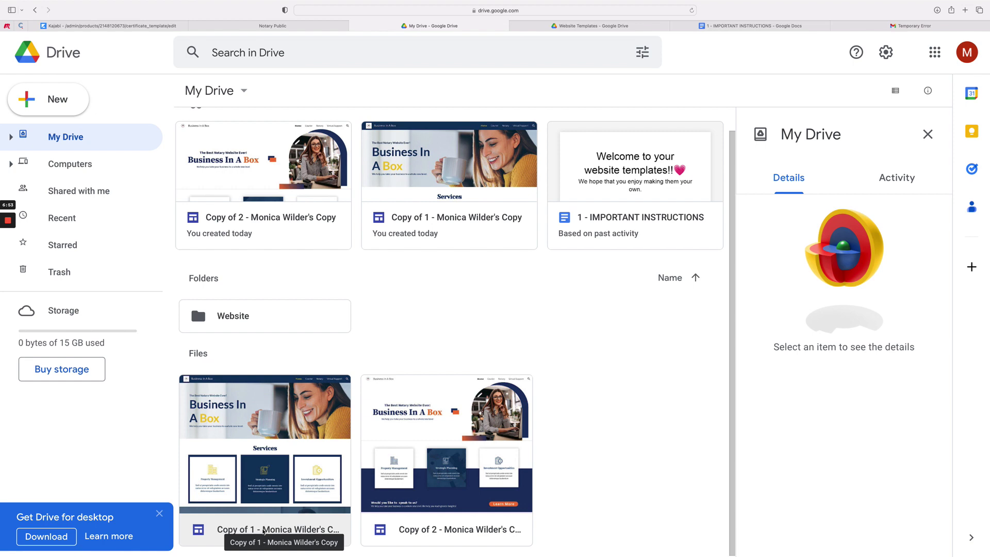
Rename the template 1 copy to '1 - Your Name's Copy'.
right_click(264, 530)
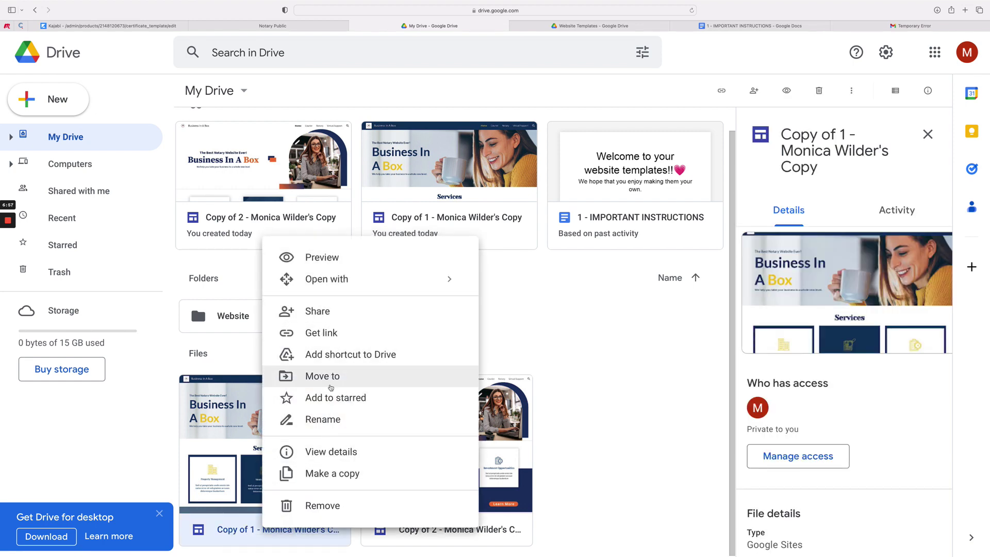
click(331, 423)
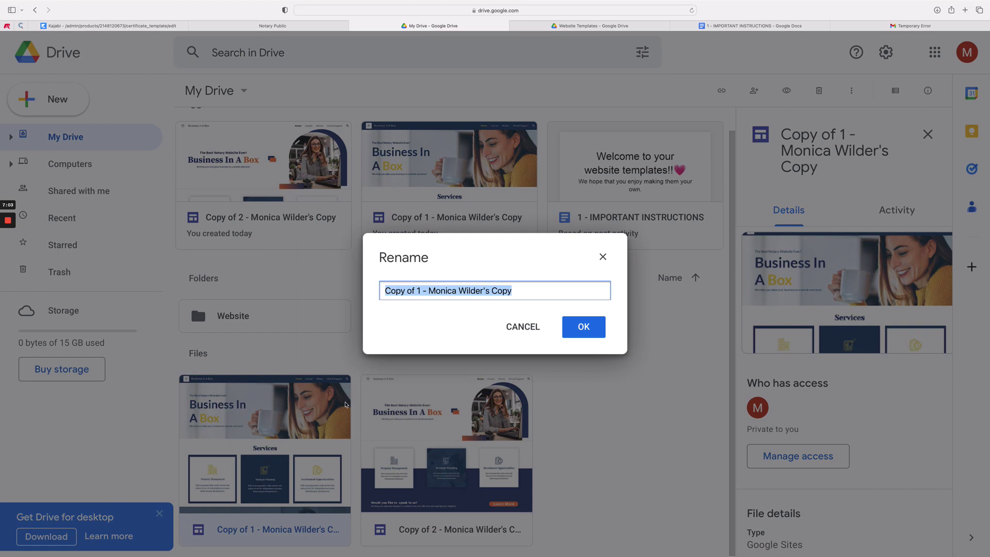
text(1)
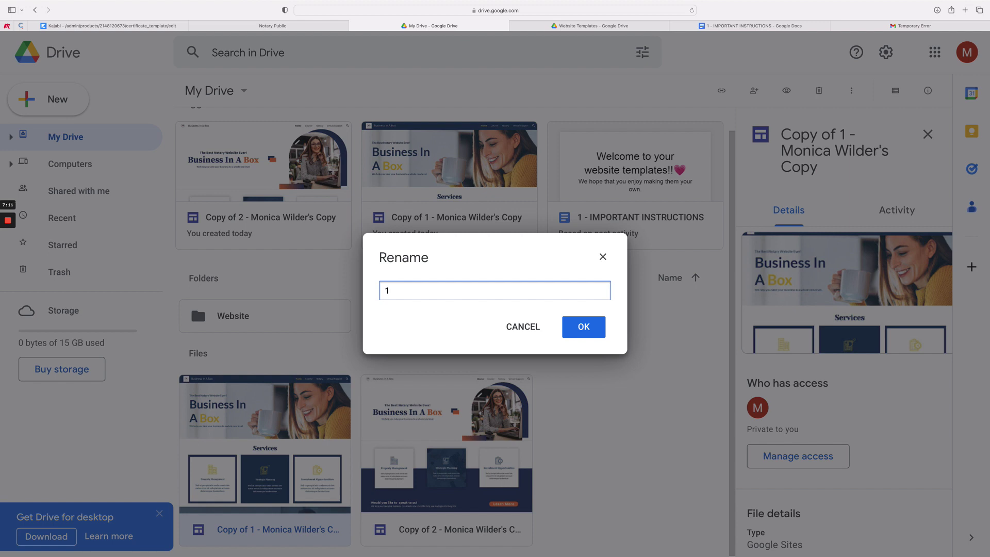
text(- Your Name's Copy)
click(574, 335)
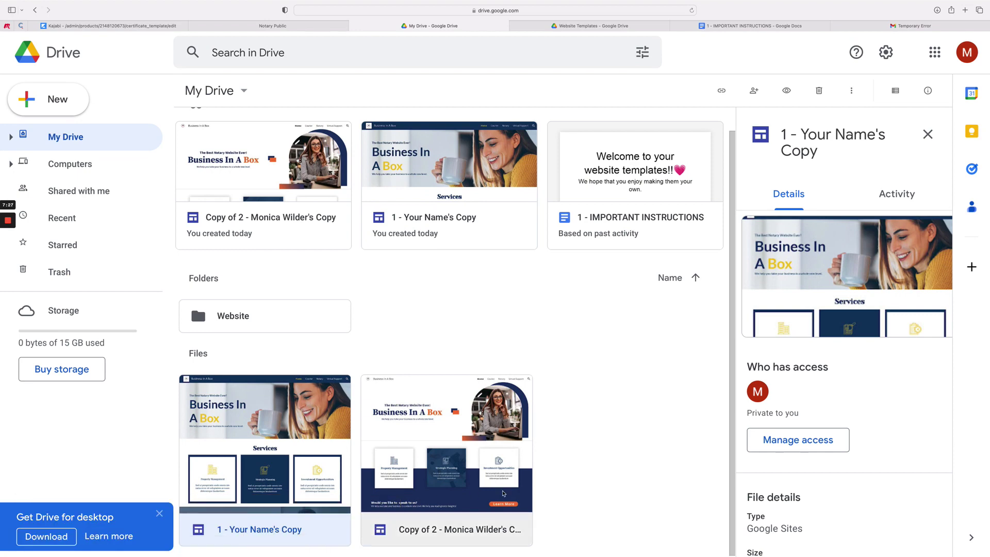
Rename the template 2 copy to '2 - Your Name's Copy'.
right_click(463, 528)
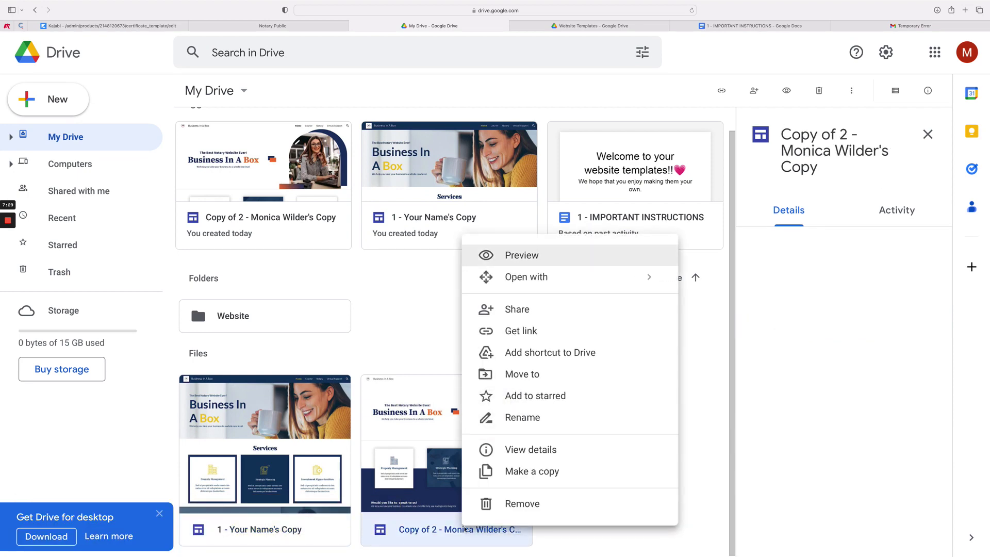
click(525, 418)
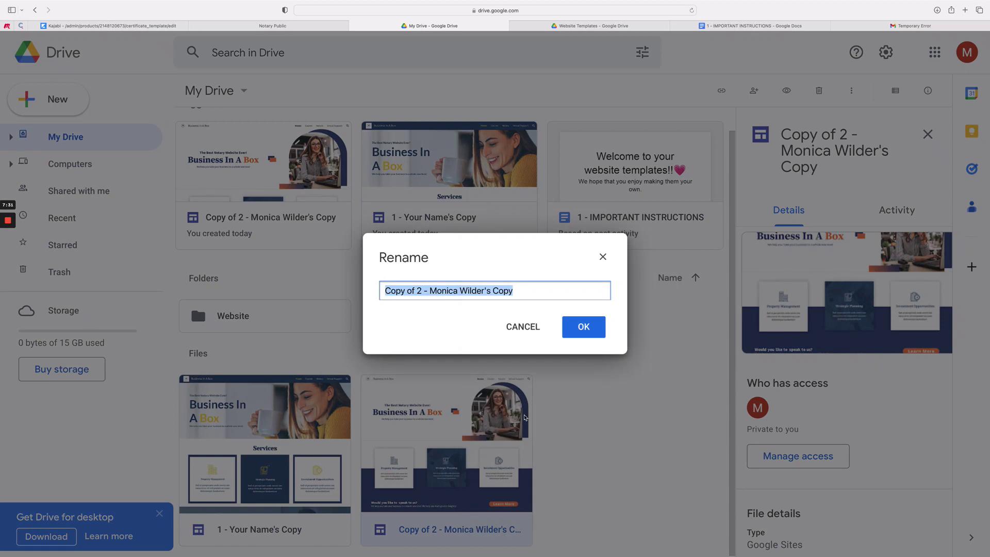
text(2)
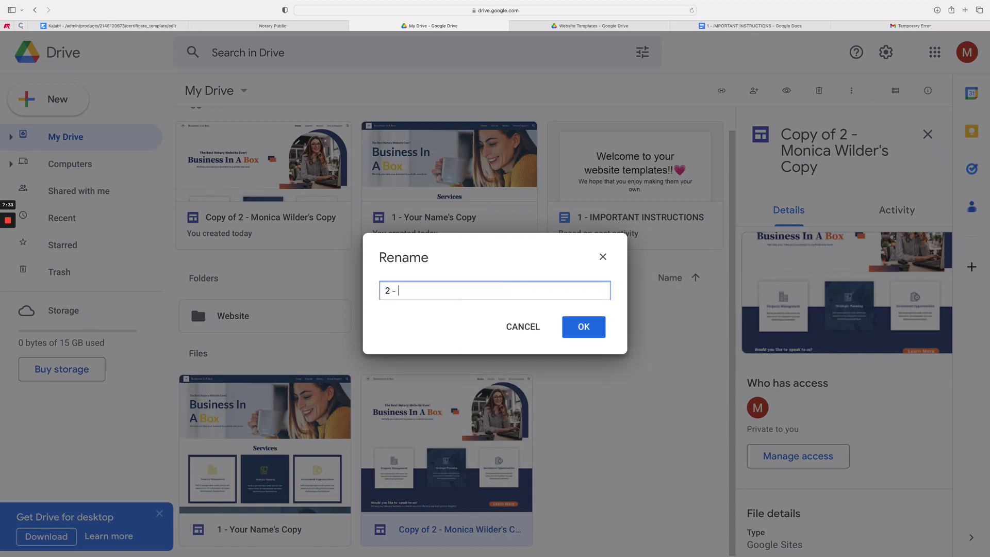
text( - Your Name's Copy)
click(585, 328)
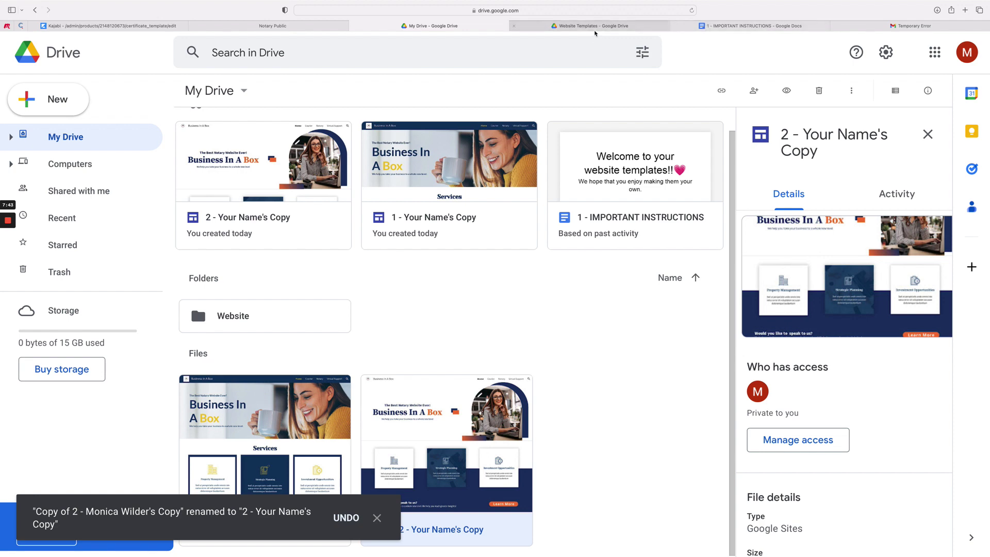
Copy the style 3 template from Website Templates into My Drive and dismiss the Drive for desktop banner.
click(595, 27)
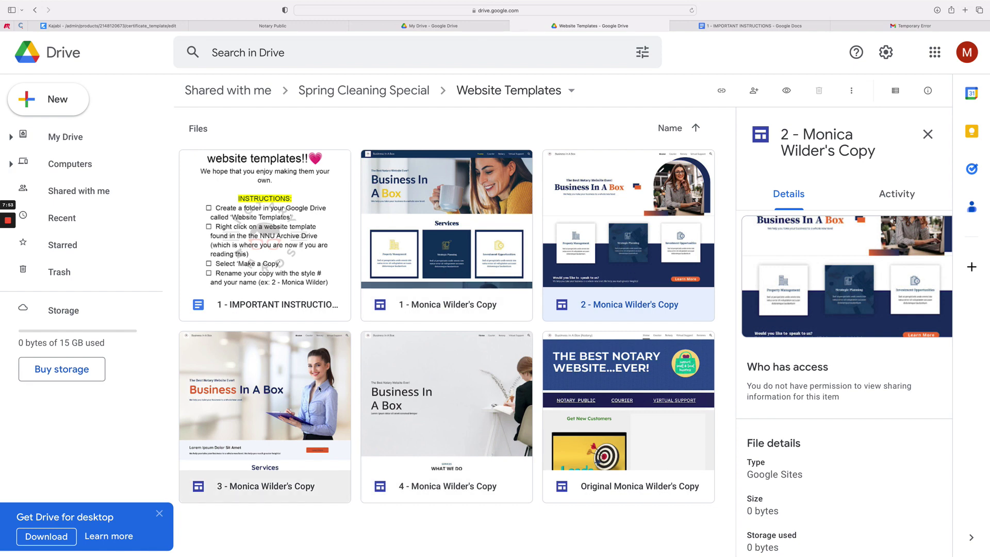
right_click(290, 413)
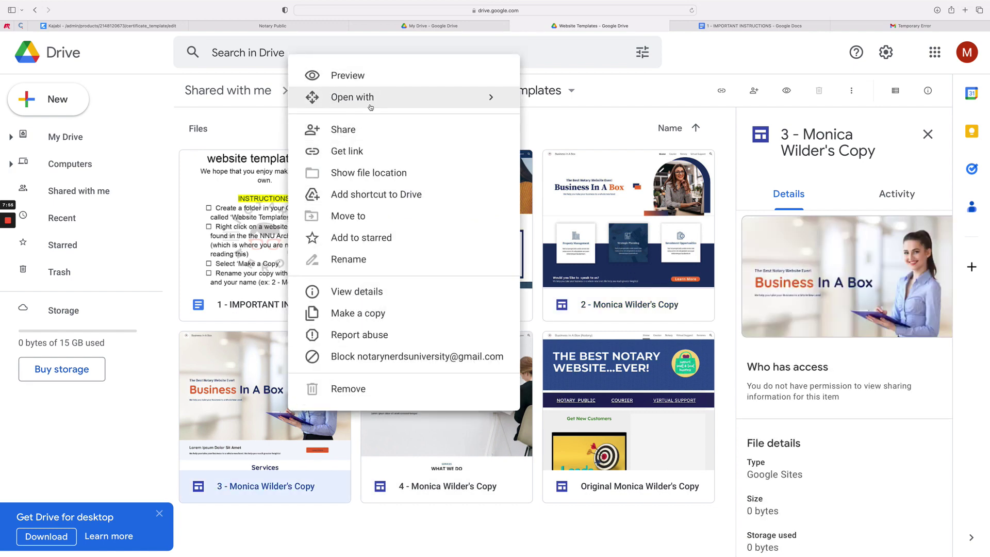
click(373, 315)
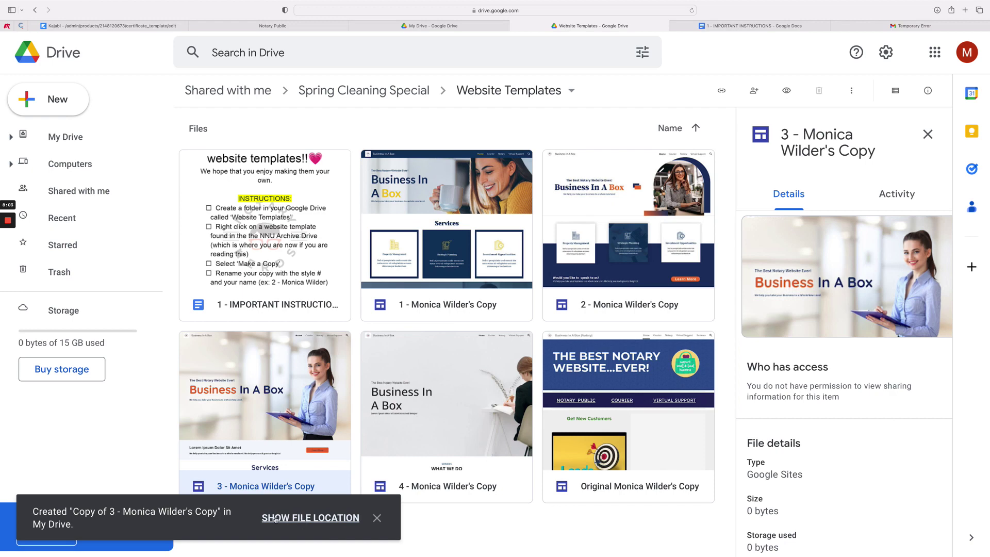
click(291, 518)
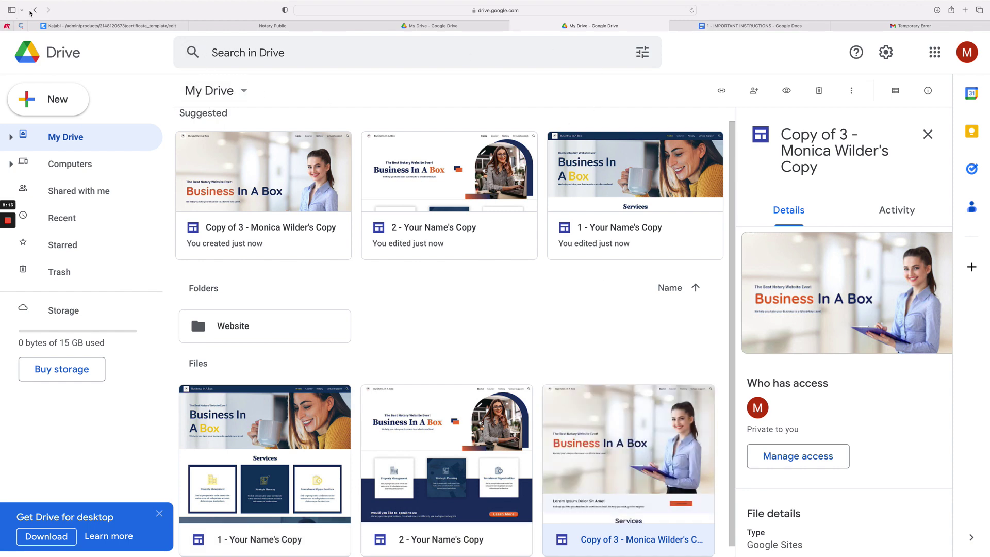
click(35, 10)
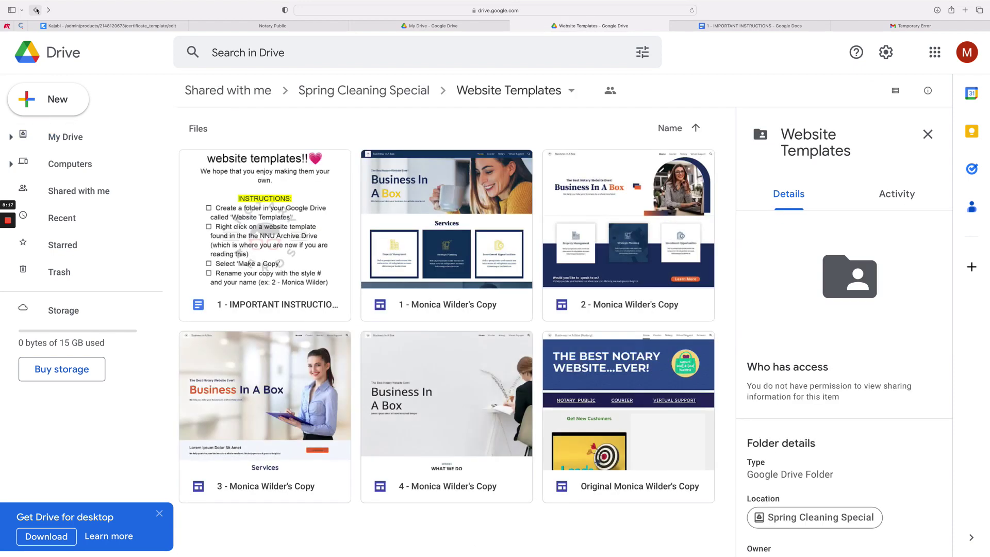
click(160, 514)
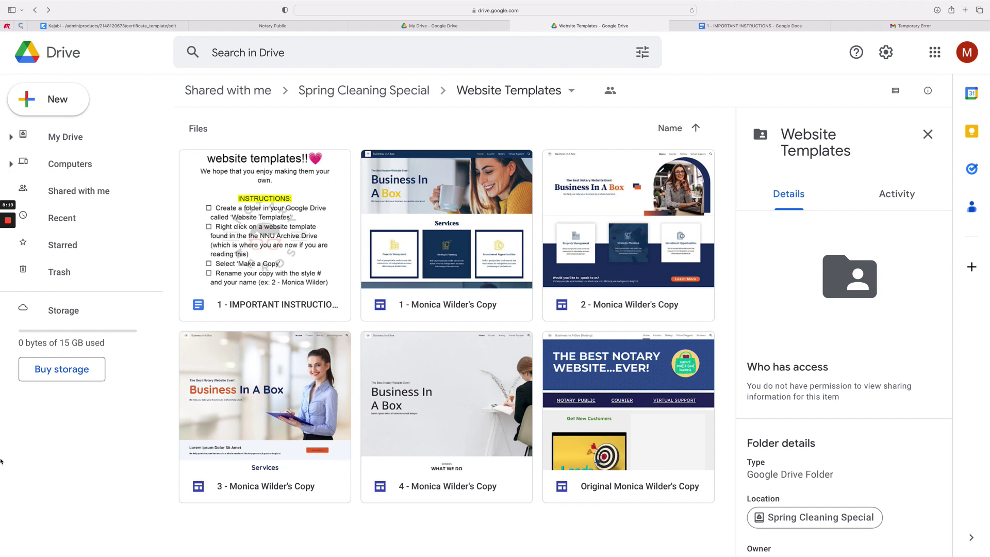
In My Drive, rename the template site 3 copy to '3 - Your Name's Copy'.
click(426, 26)
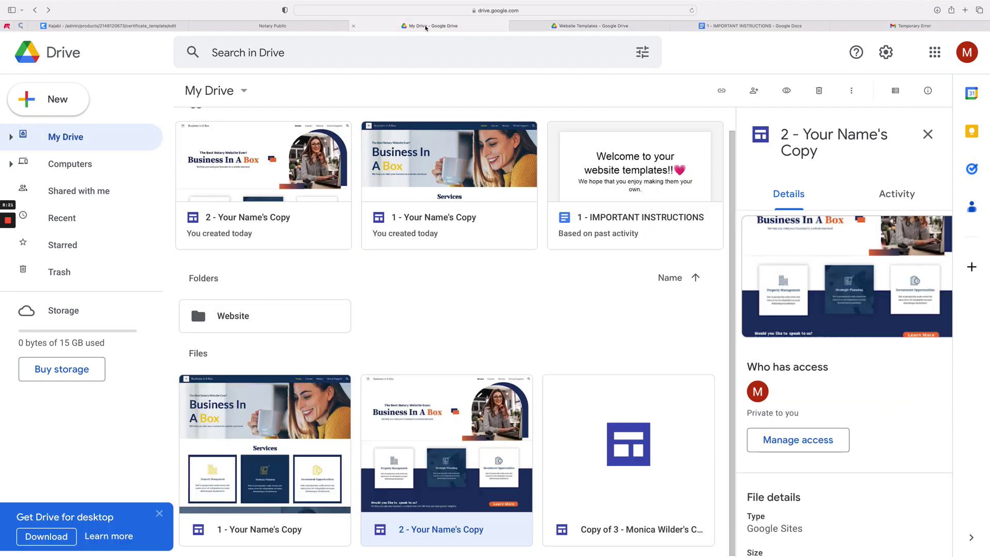
click(560, 26)
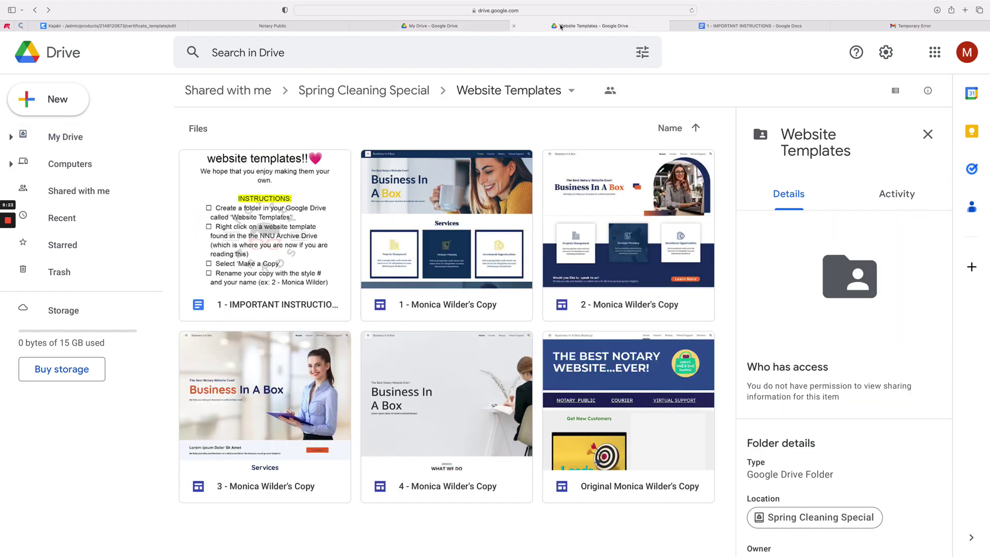
click(444, 26)
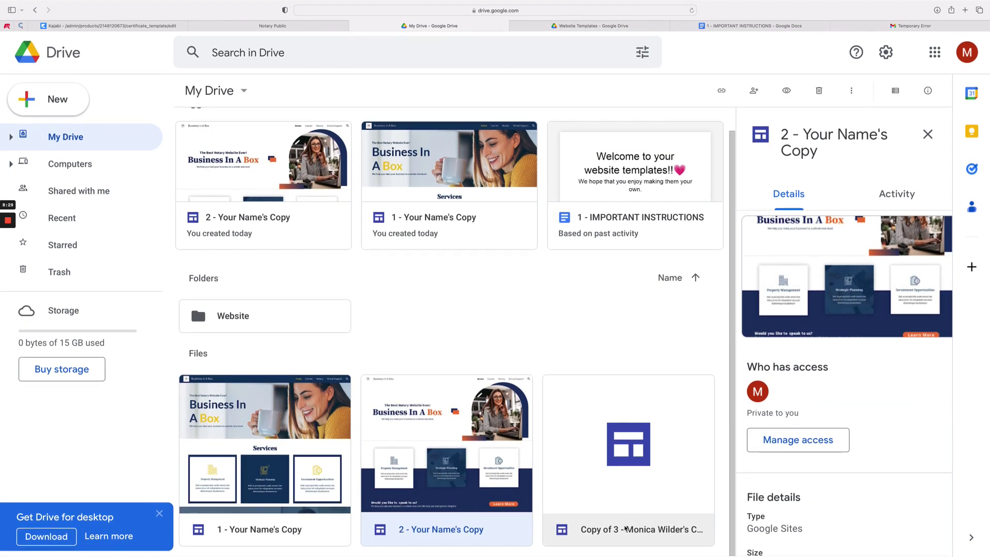
right_click(624, 525)
click(655, 422)
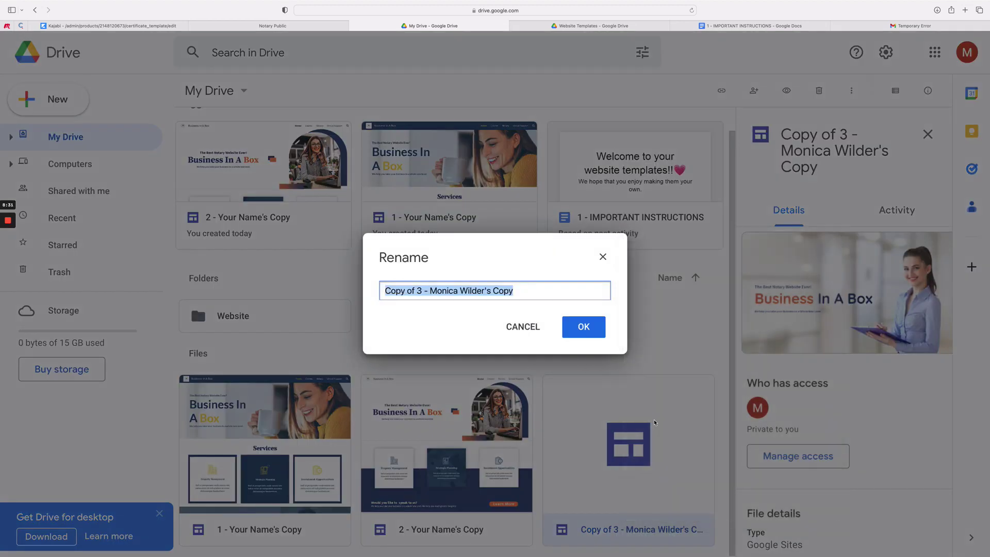
text(3 -)
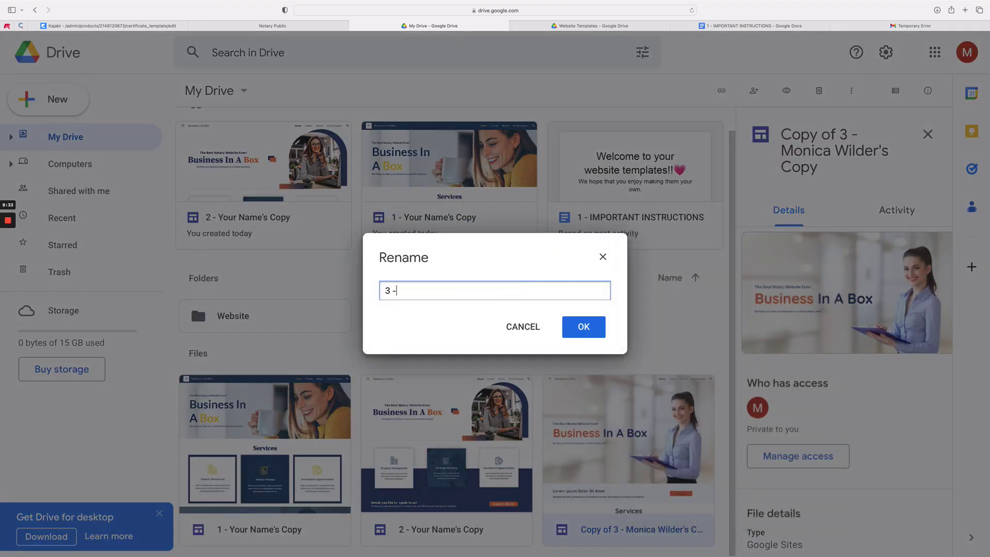
text( Your Name's Copy)
click(597, 337)
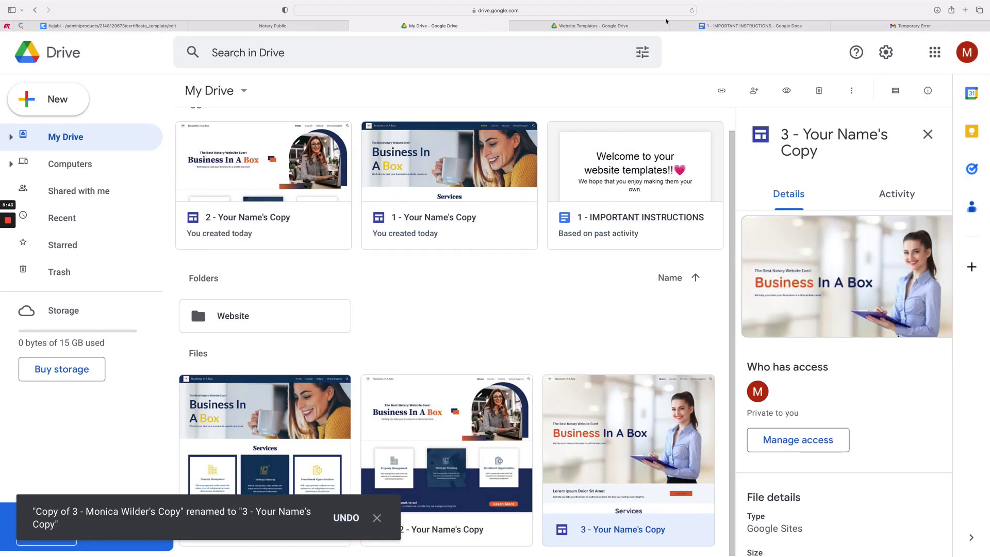
Copy template 4 and the Original template into My Drive, then reload My Drive to list them.
click(623, 30)
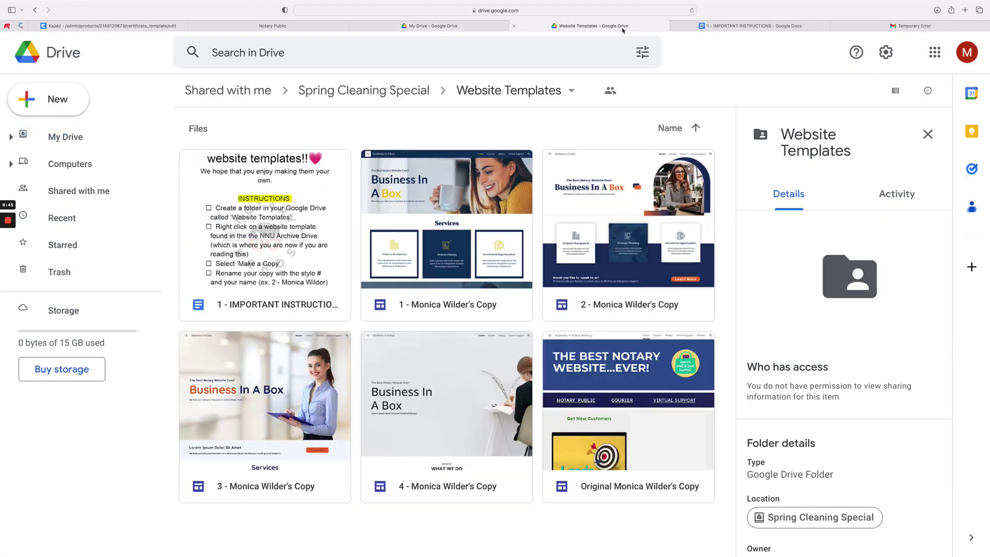
right_click(433, 458)
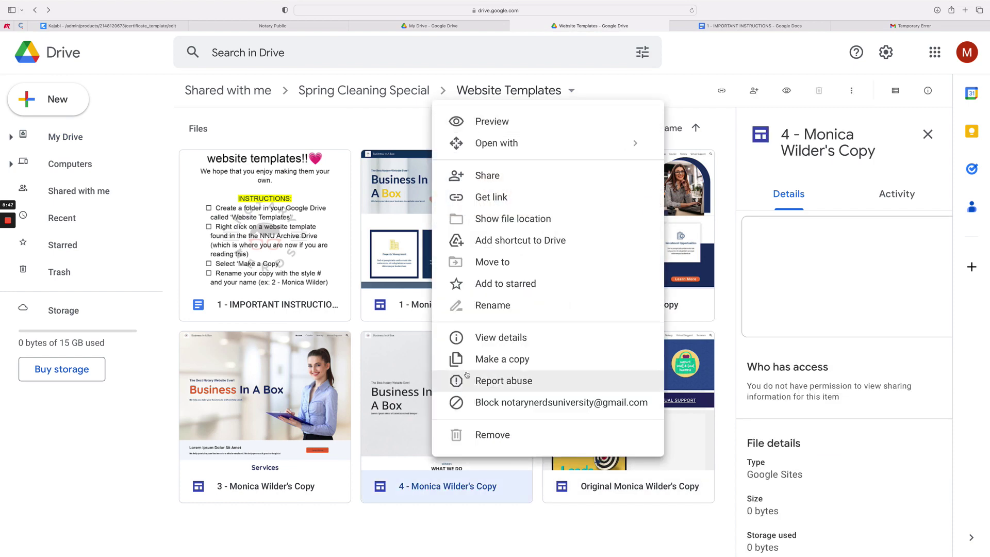
click(491, 362)
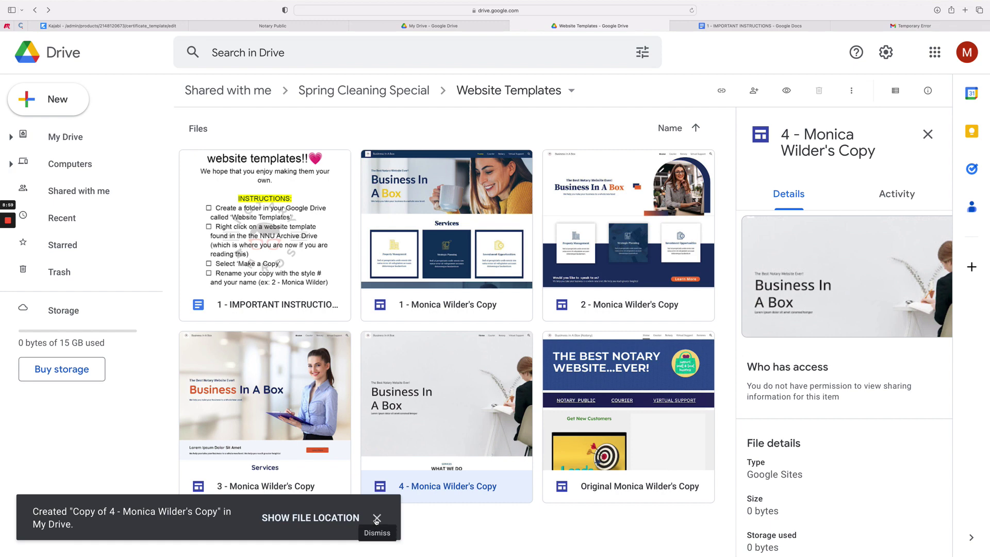
click(376, 519)
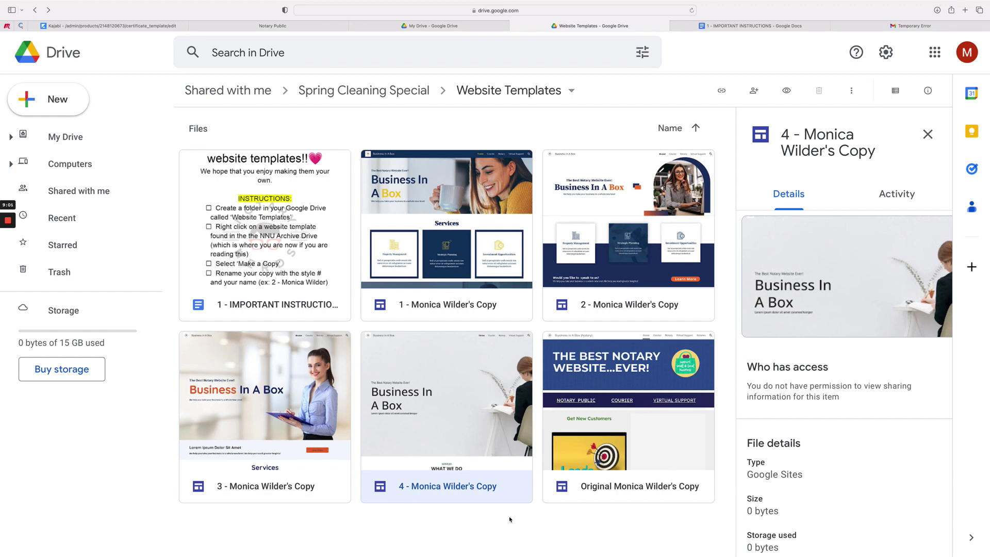
right_click(616, 432)
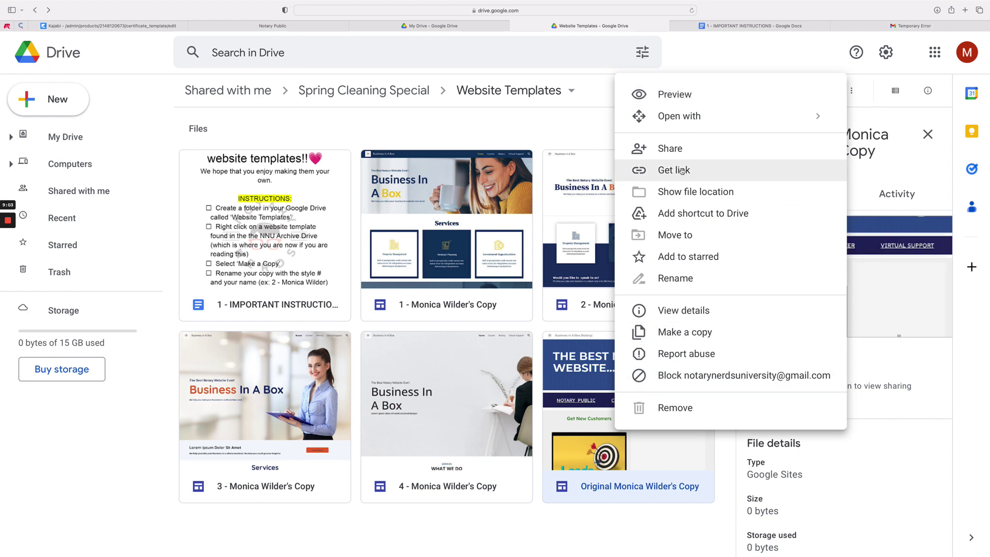
click(677, 332)
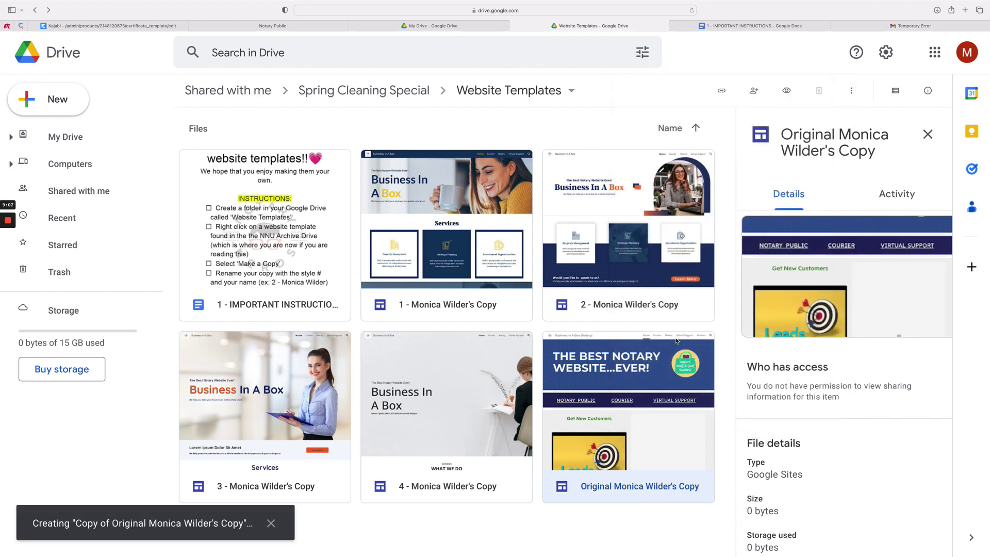
click(429, 26)
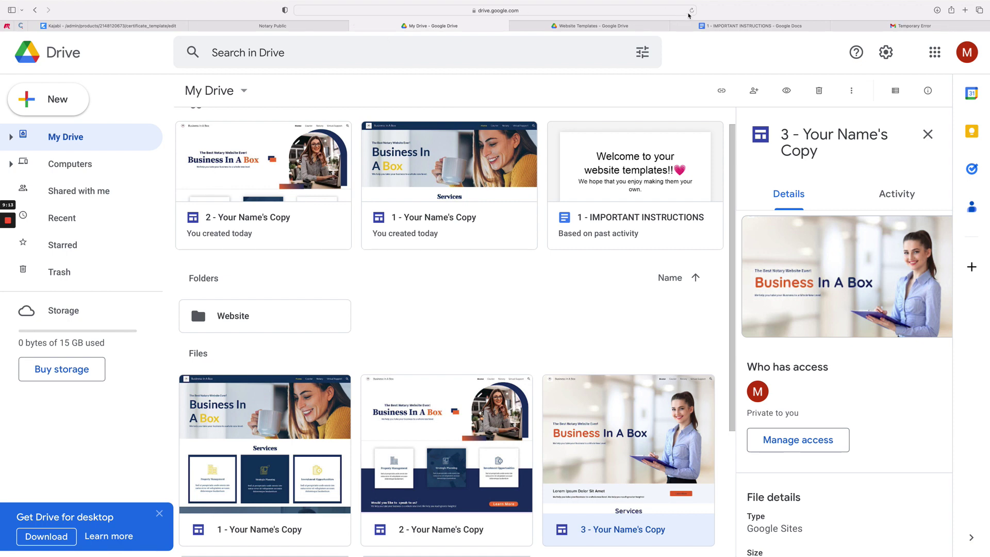
click(691, 11)
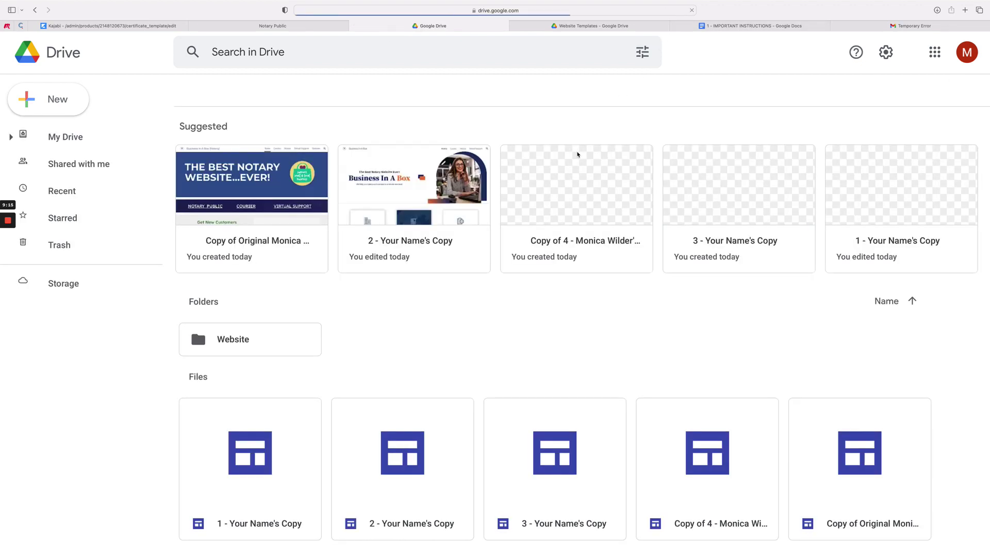
Rename the template 4 copy to '4 - Your Name's Copy'.
scroll(562, 160, down, 5)
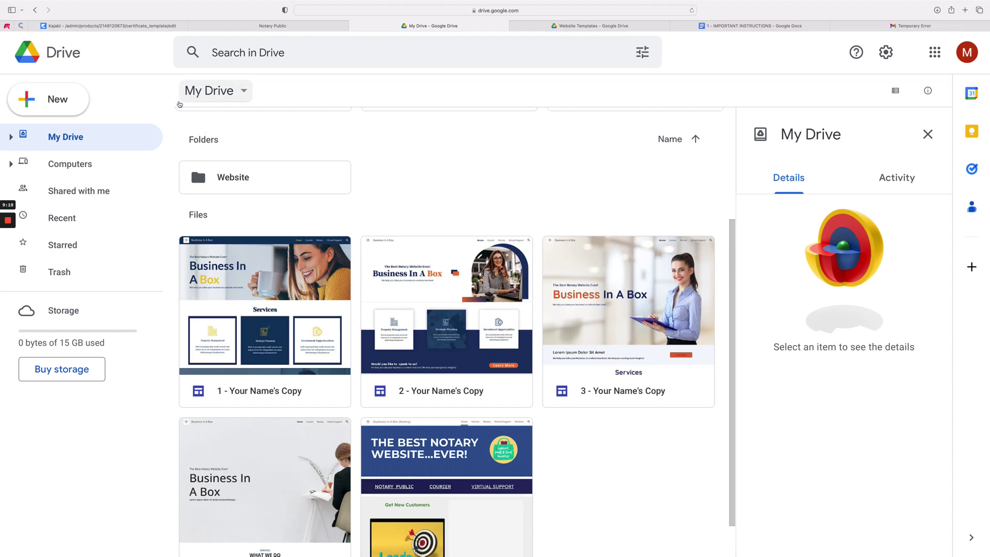
scroll(230, 309, down, 2)
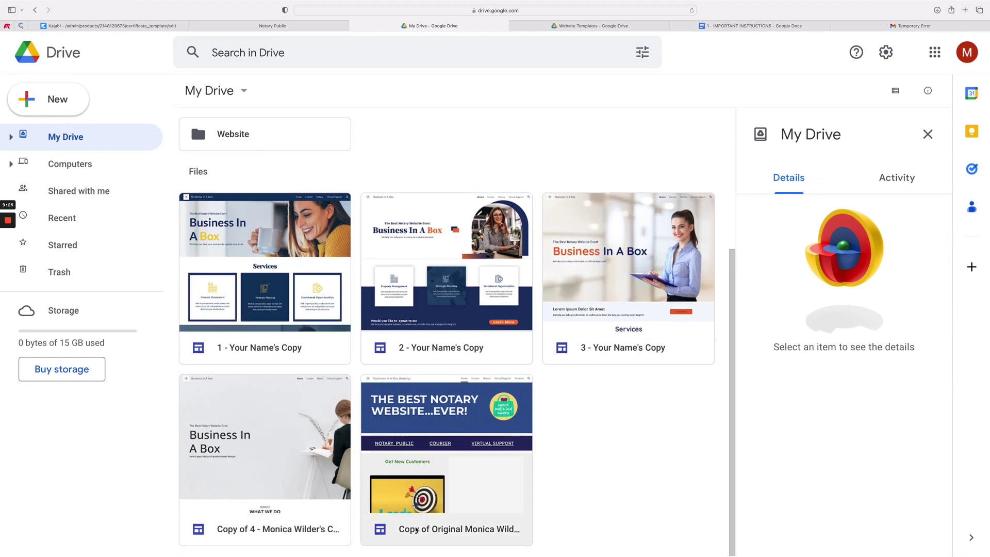
right_click(257, 534)
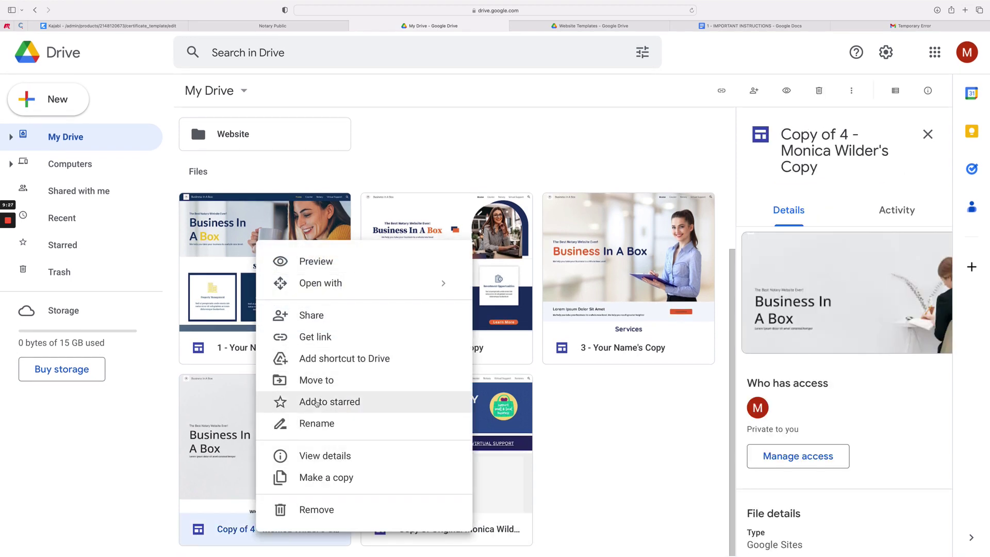
click(316, 425)
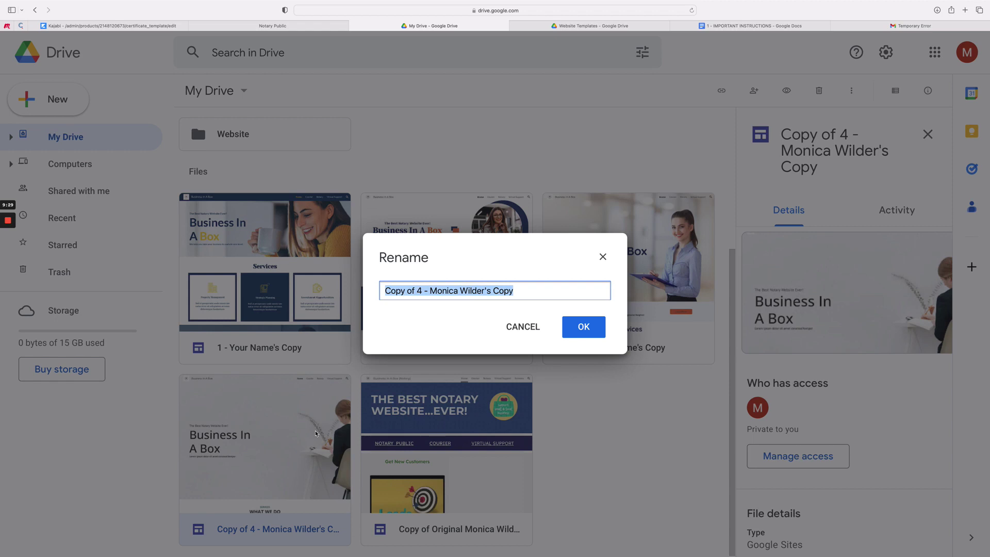
text(4 - )
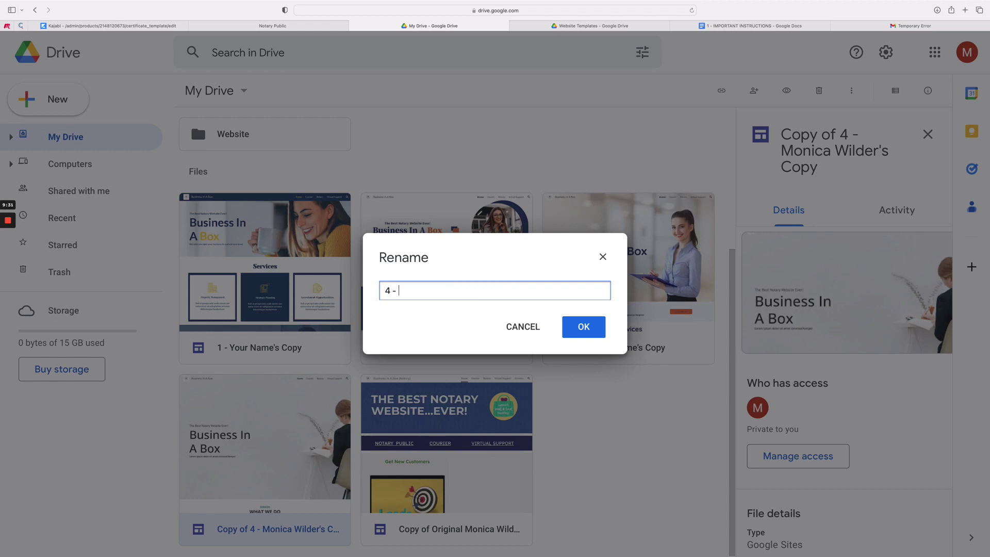
text(Your Name's Copy)
click(577, 328)
Rename the Original template copy to 'Original Your Name's Copy'.
right_click(442, 481)
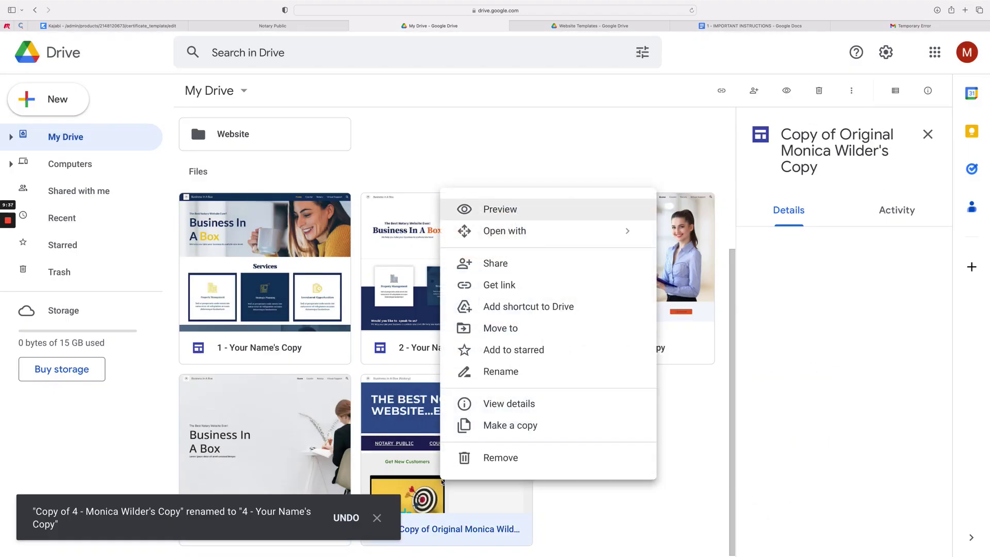
click(500, 372)
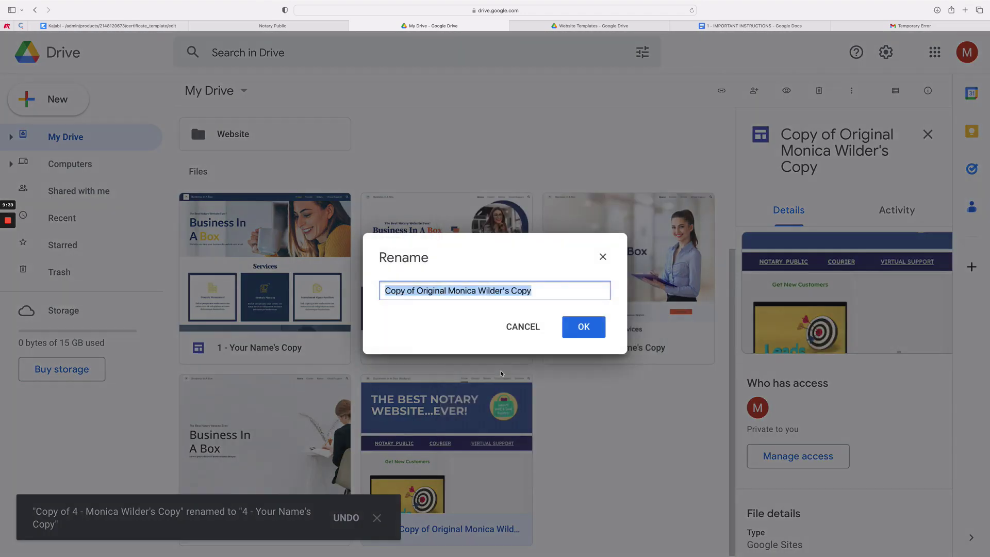
text(Ori)
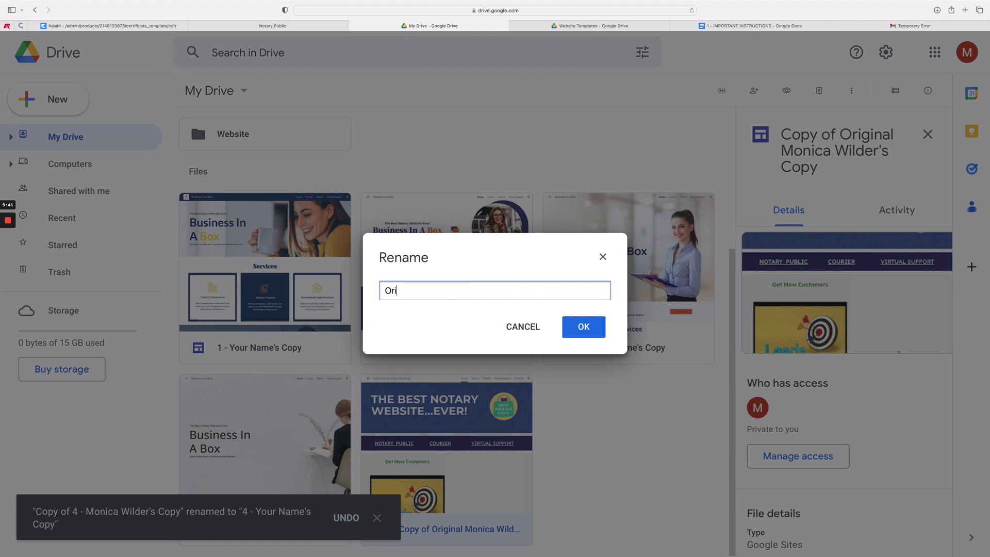
text(ginal Your Nam)
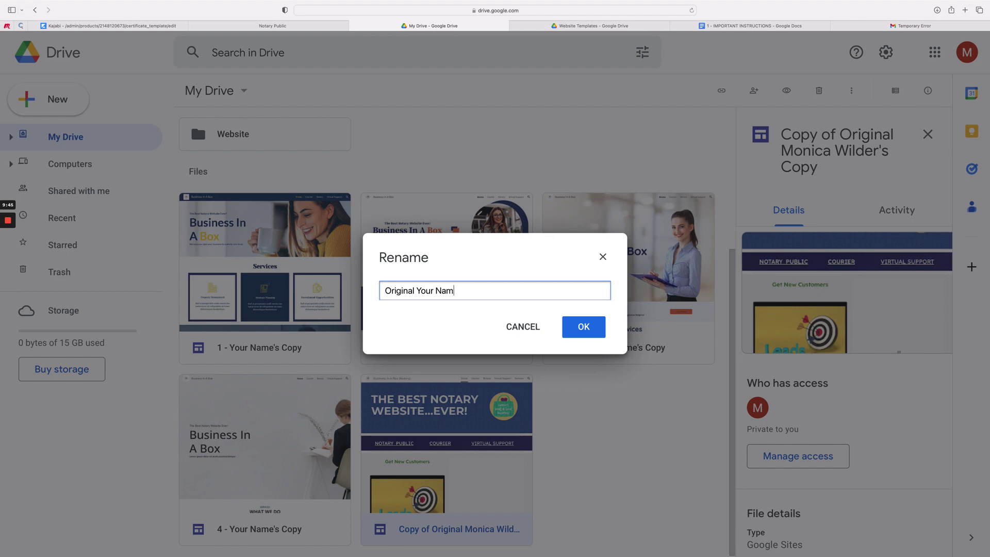
text(e's co)
key(BackSpace)
key(BackSpace)
text(Copy)
click(584, 335)
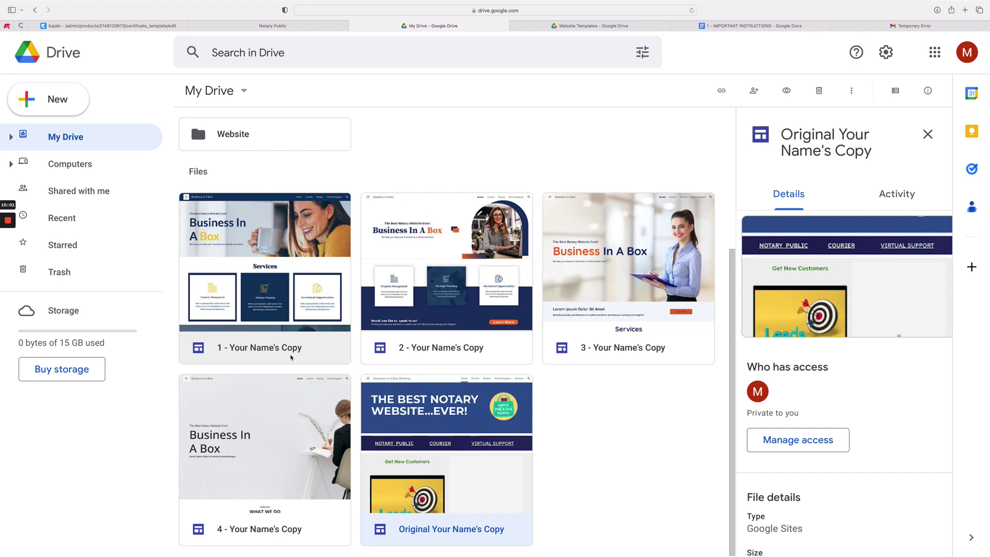
click(521, 26)
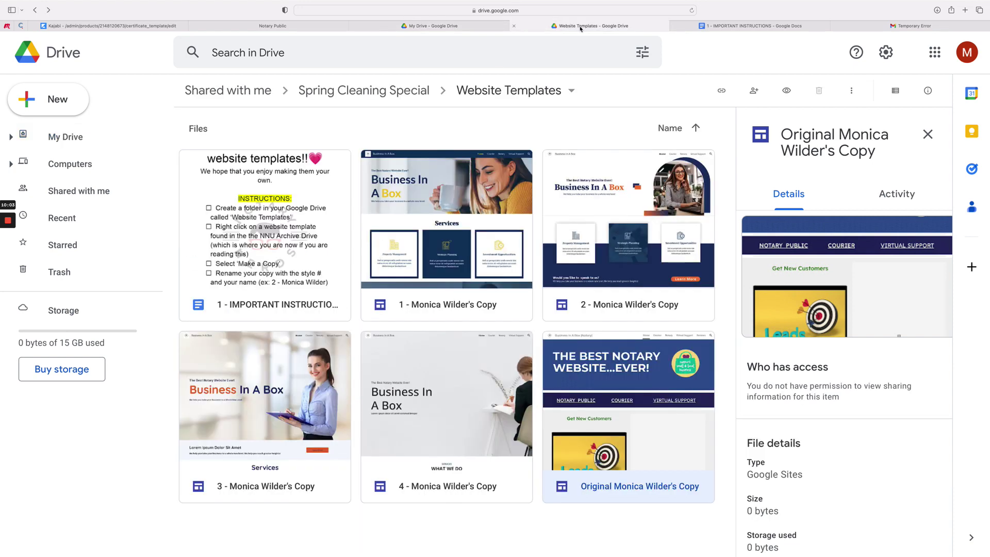
Open Notary Nerds University from Spring Cleaning Special and scroll through its course subfolders.
click(328, 95)
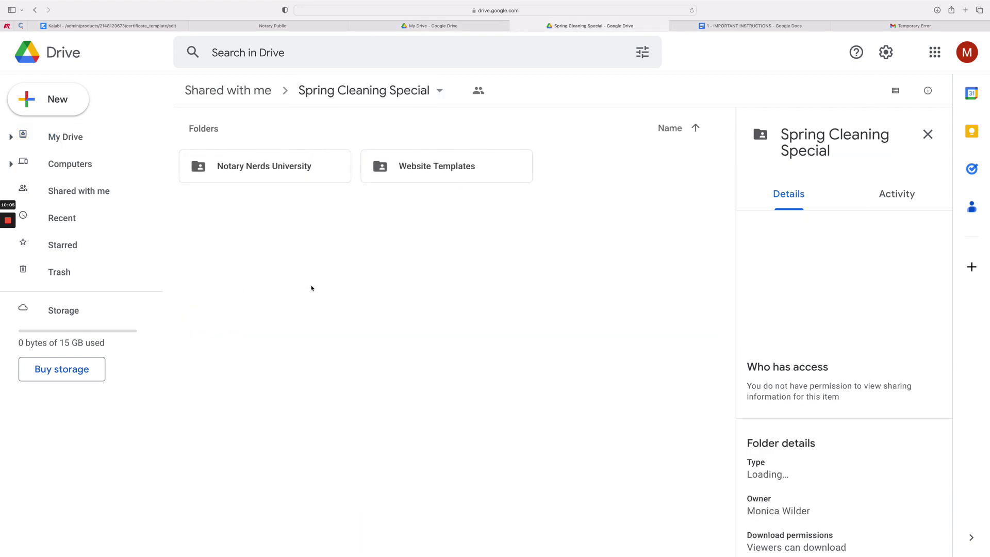
click(304, 169)
double_click(304, 169)
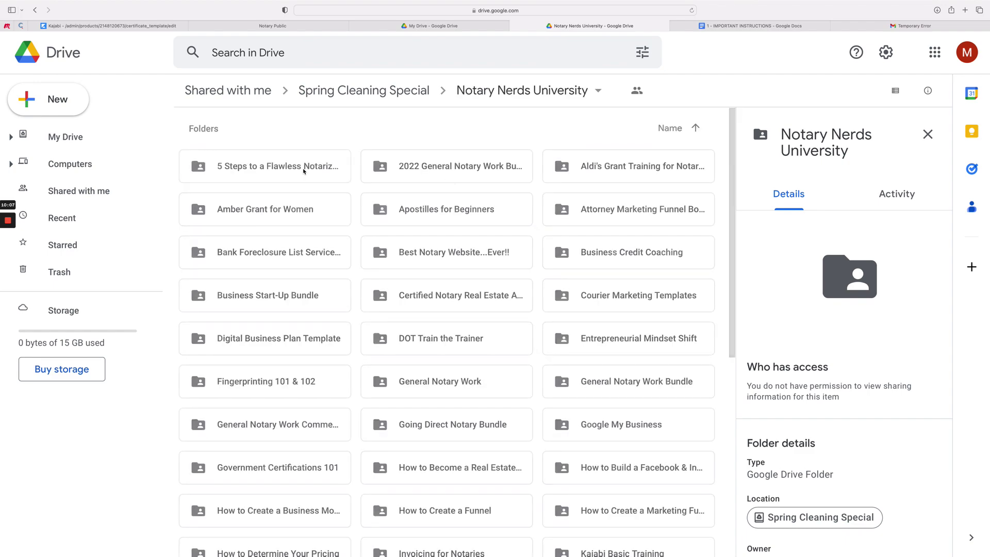
scroll(397, 220, down, 12)
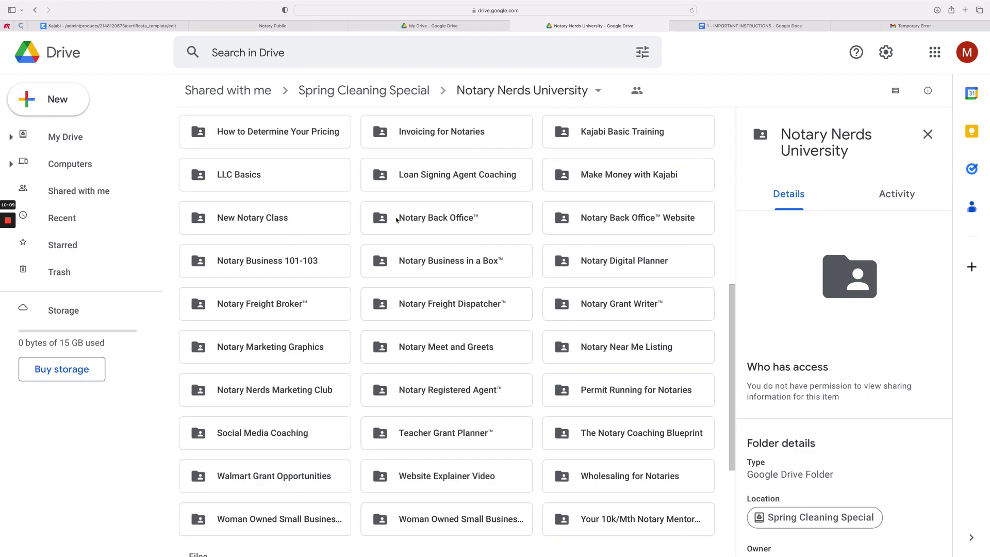
scroll(397, 220, up, 12)
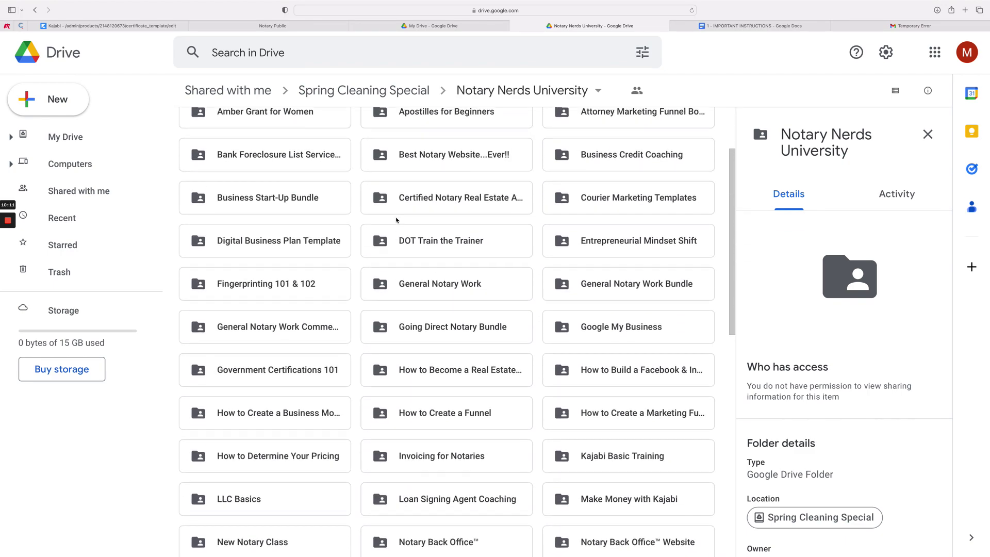
scroll(396, 220, up, 3)
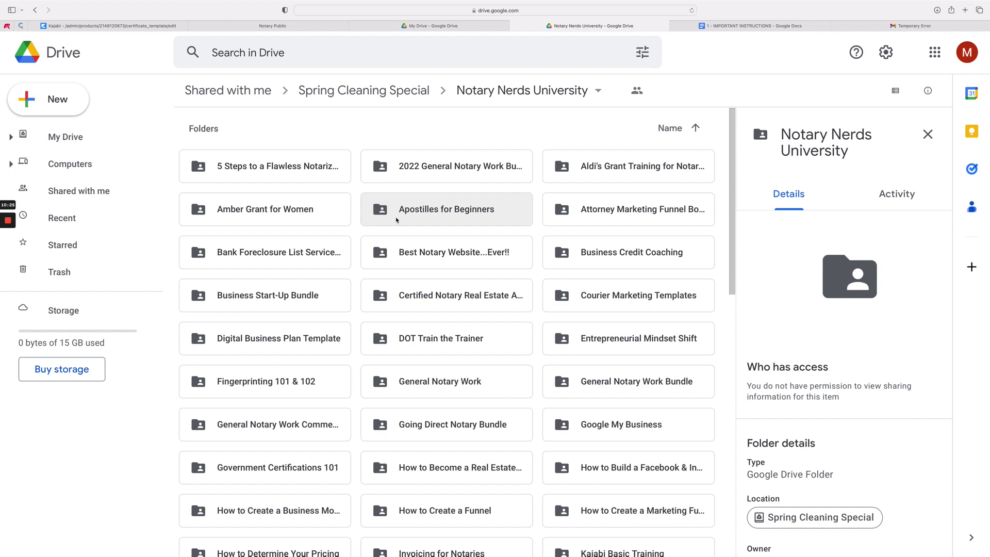
scroll(396, 220, down, 5)
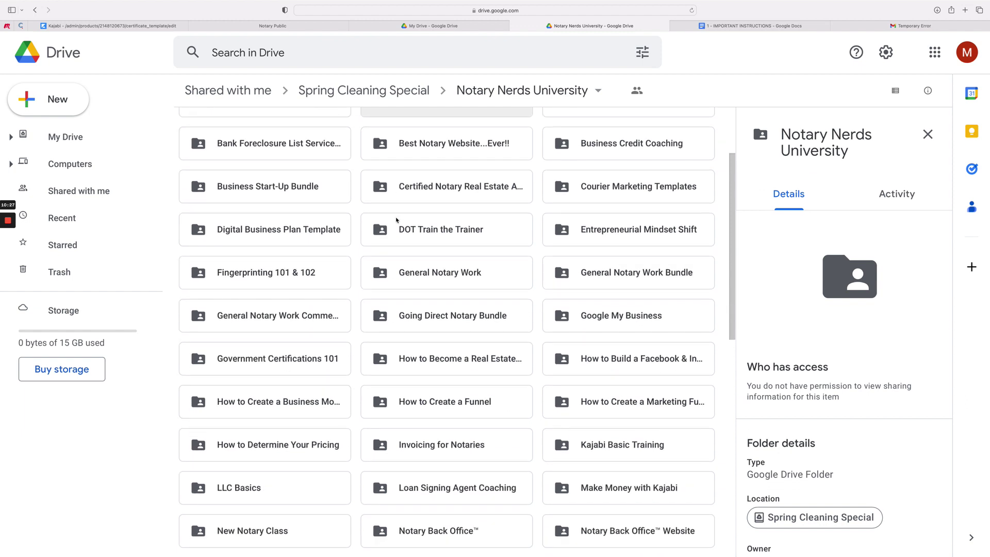